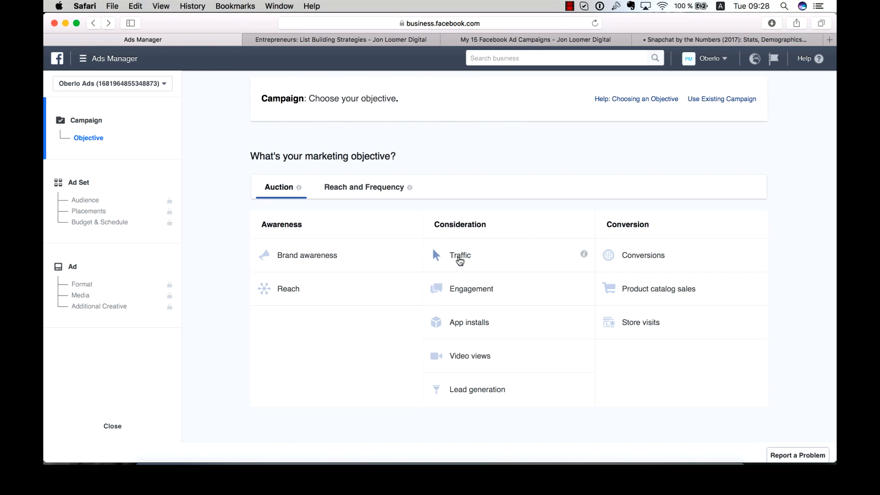
{"action": "mouse_move", "coordinate": [584, 255]}
{"action": "mouse_move", "coordinate": [758, 258]}
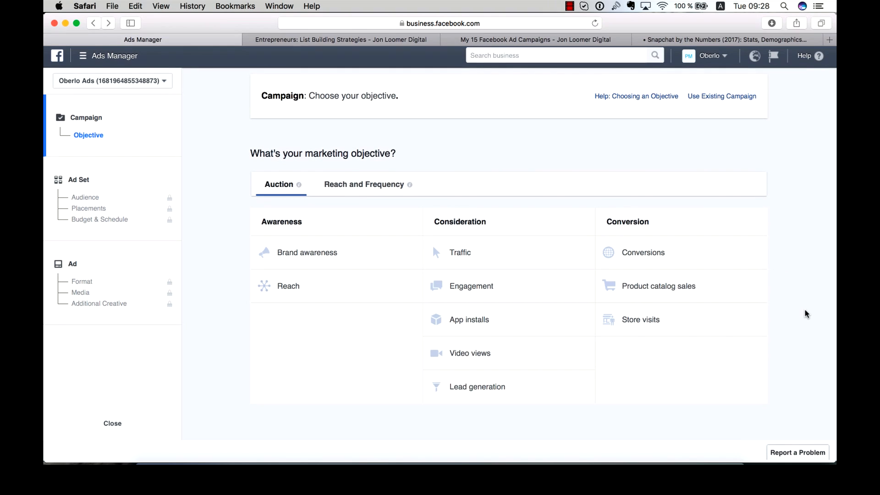
{"action": "mouse_move", "coordinate": [584, 287]}
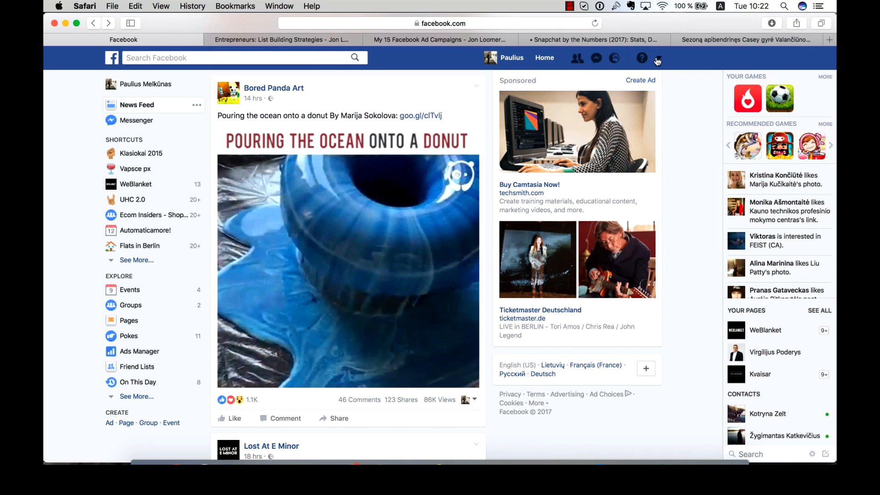
- Start creating a new ad from the Facebook account menu
{"action": "left_click", "coordinate": [657, 59]}
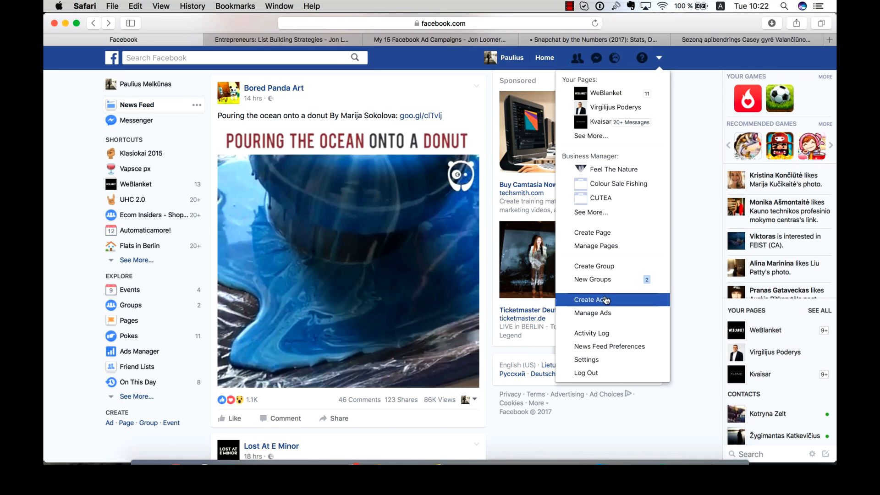
{"action": "left_click", "coordinate": [605, 300]}
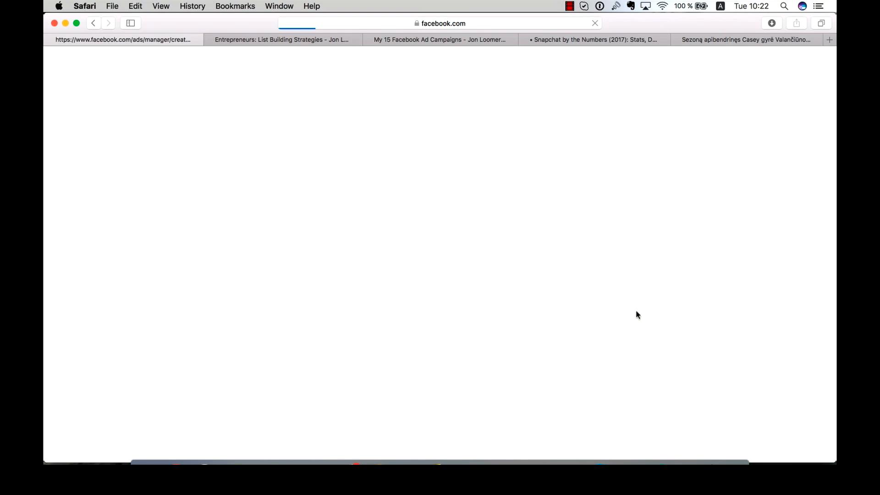
{"action": "left_click", "coordinate": [650, 261]}
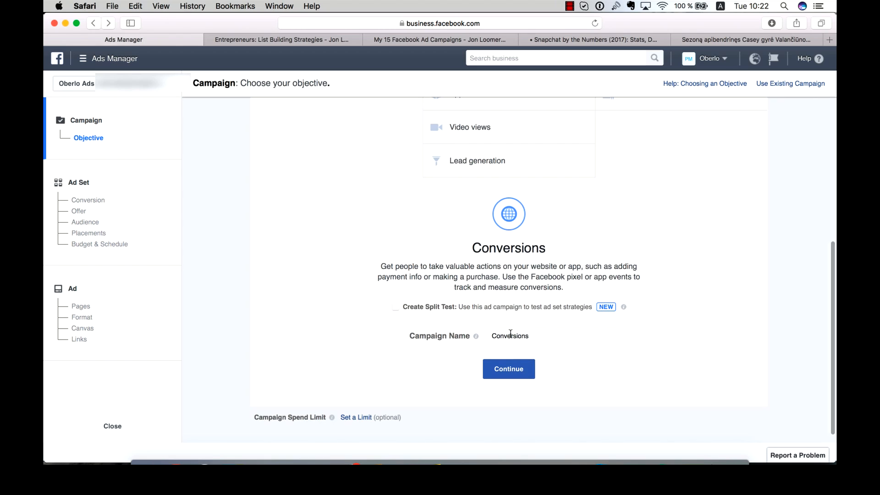
- Name the Conversions campaign "test campaign" and continue to the ad set
{"action": "double_click", "coordinate": [501, 336]}
{"action": "type", "text": "test ca"}
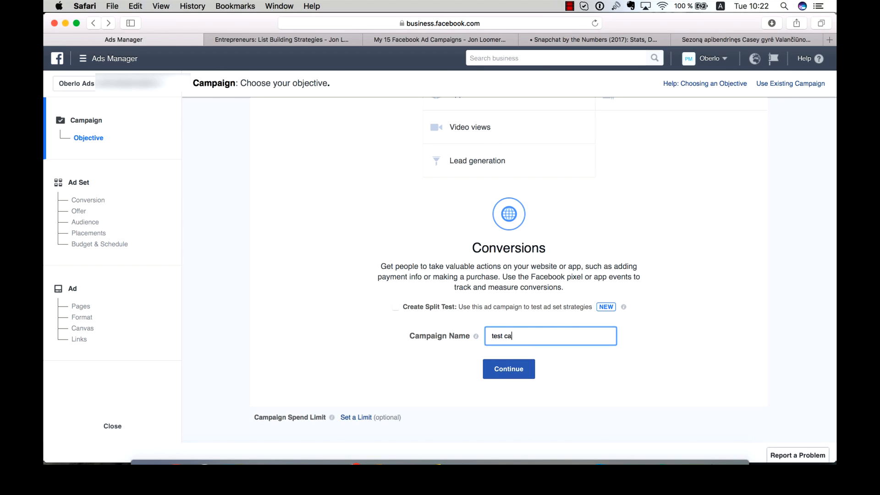
{"action": "type", "text": "mpaign"}
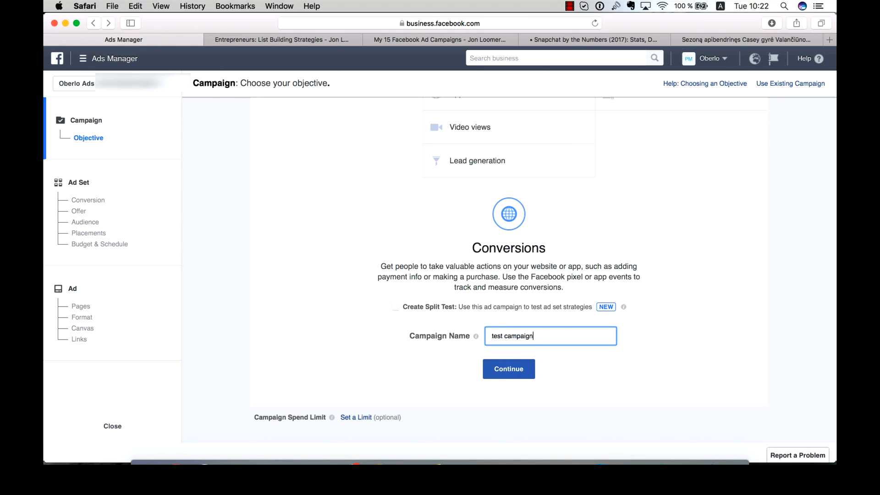
{"action": "left_click", "coordinate": [506, 367]}
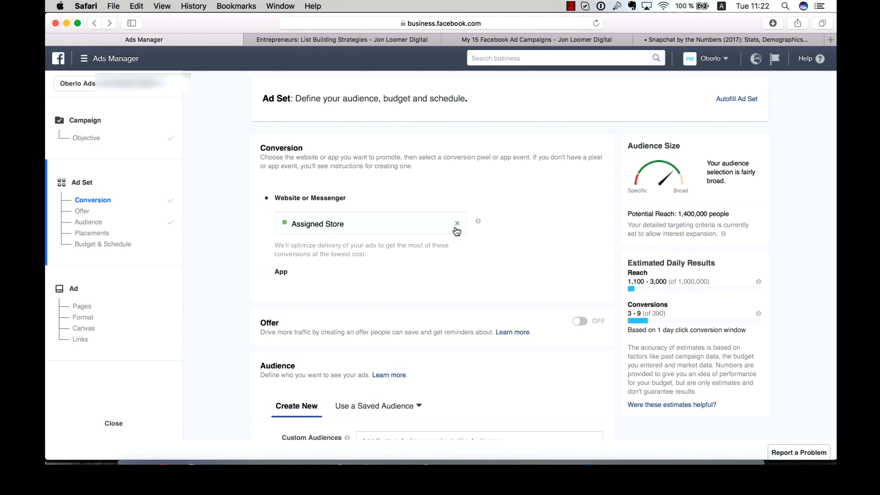
- Replace the Assigned Store conversion event with View Content
{"action": "left_click", "coordinate": [459, 226]}
{"action": "mouse_move", "coordinate": [478, 223]}
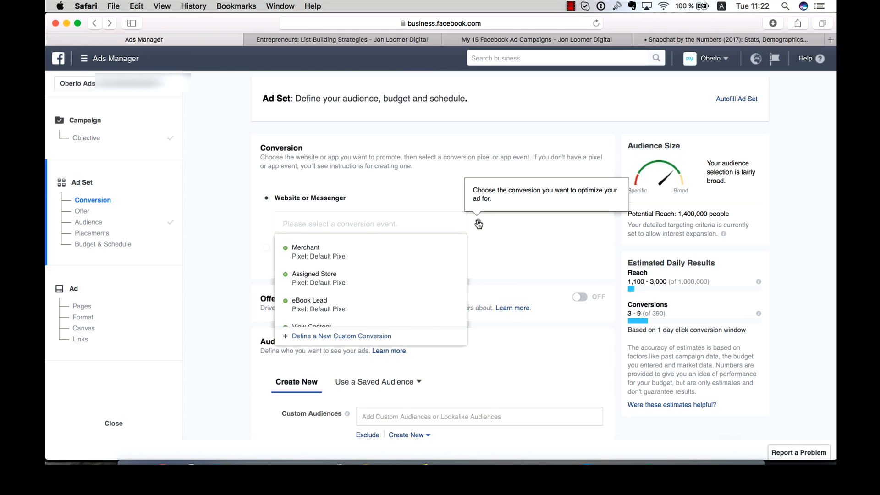
{"action": "scroll", "coordinate": [362, 262], "scroll_direction": "down", "scroll_amount": 2}
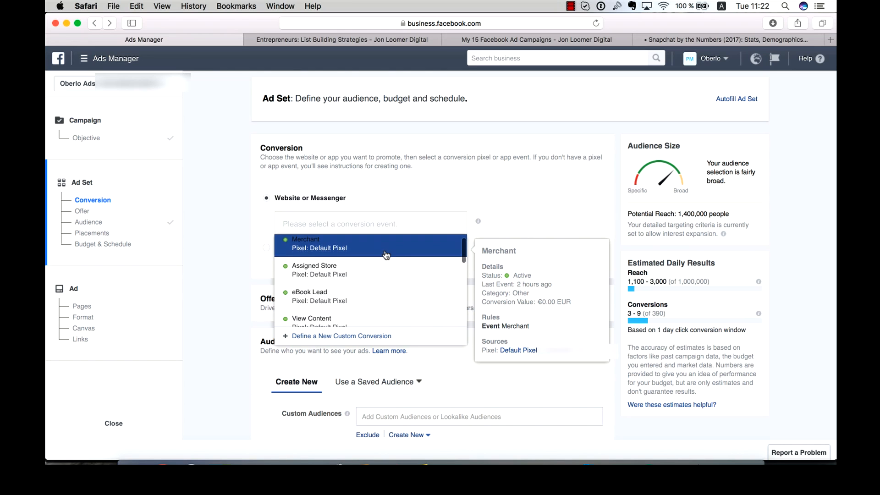
{"action": "scroll", "coordinate": [357, 270], "scroll_direction": "down", "scroll_amount": 4}
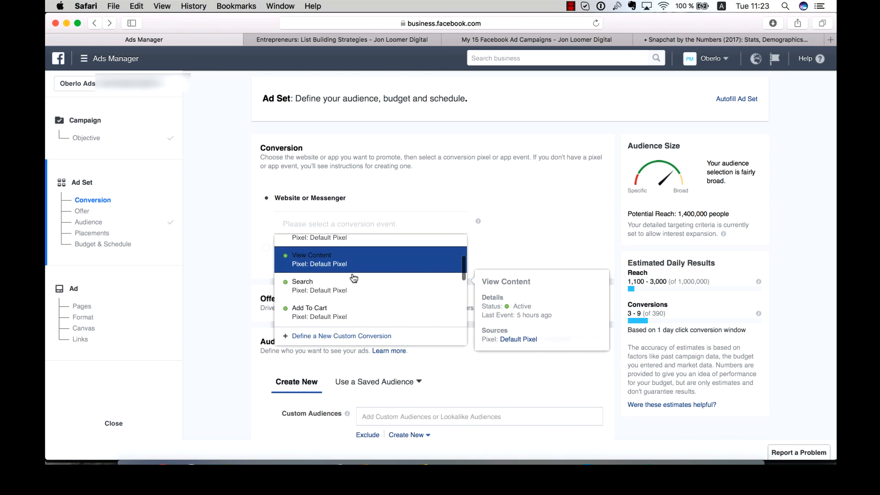
{"action": "scroll", "coordinate": [353, 279], "scroll_direction": "down", "scroll_amount": 3}
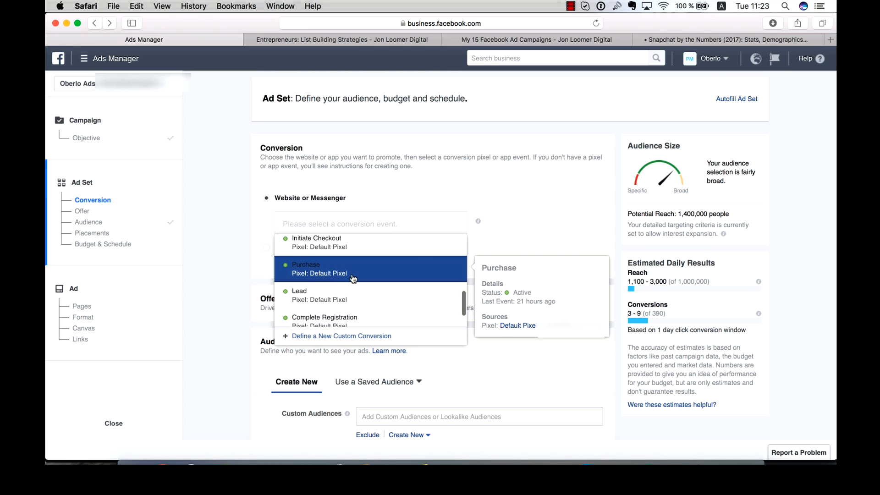
{"action": "scroll", "coordinate": [354, 278], "scroll_direction": "down", "scroll_amount": 1}
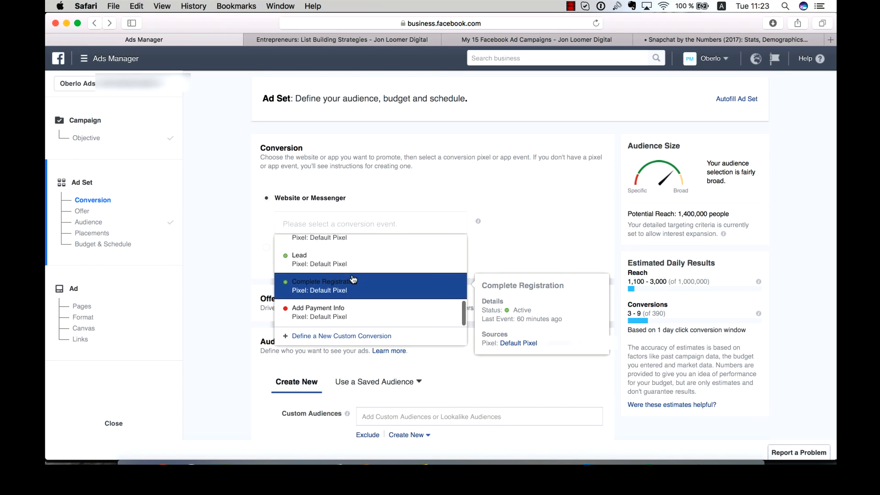
{"action": "scroll", "coordinate": [355, 279], "scroll_direction": "up", "scroll_amount": 3}
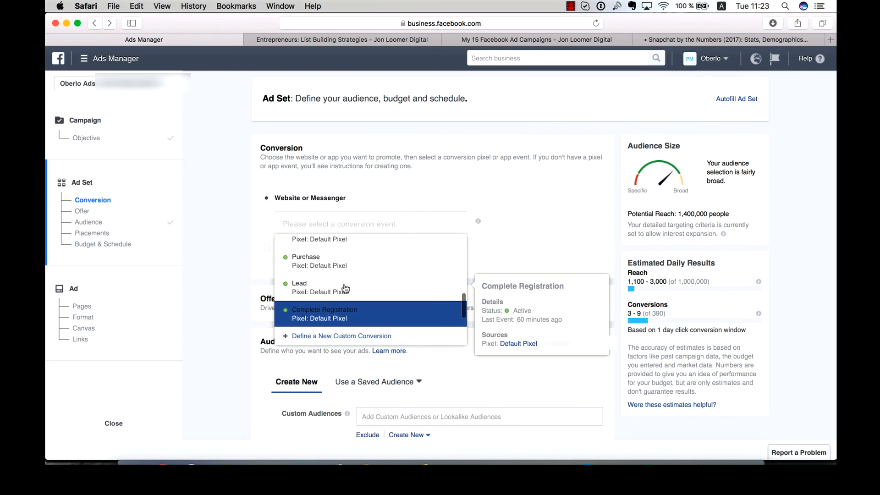
{"action": "scroll", "coordinate": [348, 284], "scroll_direction": "up", "scroll_amount": 5}
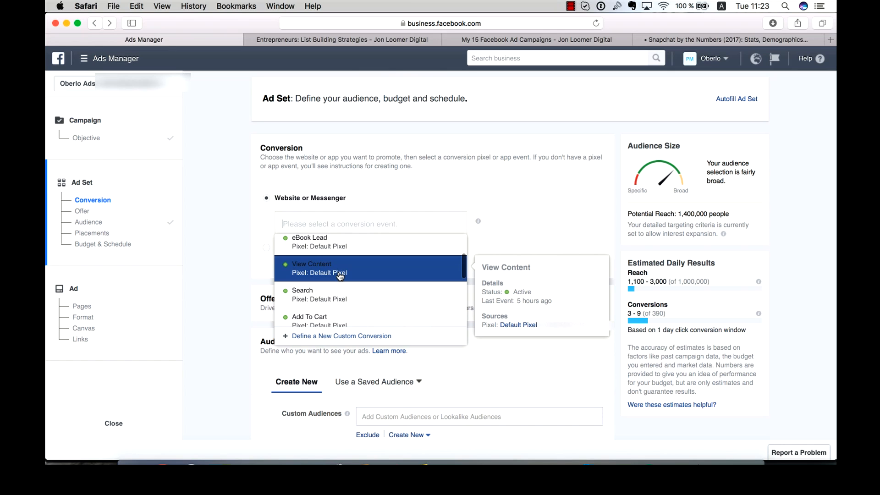
{"action": "left_click", "coordinate": [340, 275]}
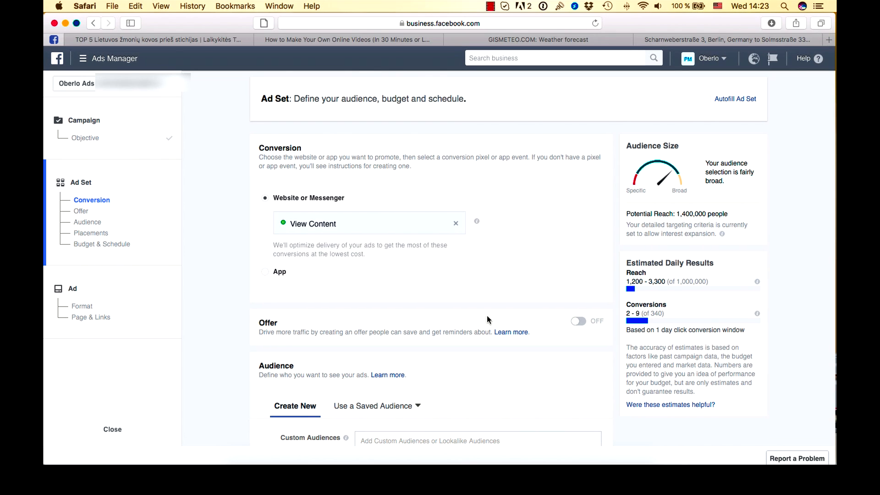
- Remove Lithuania from the audience locations and add United States instead
{"action": "scroll", "coordinate": [486, 316], "scroll_direction": "down", "scroll_amount": 4}
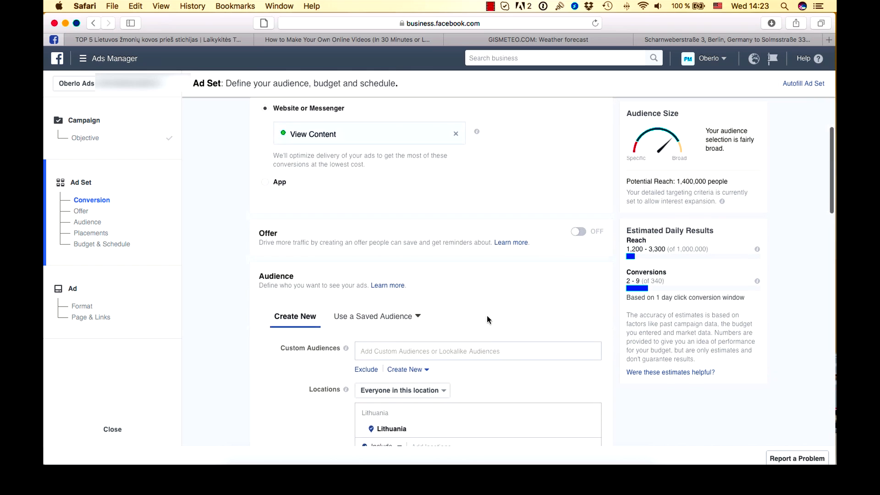
{"action": "scroll", "coordinate": [486, 315], "scroll_direction": "down", "scroll_amount": 3}
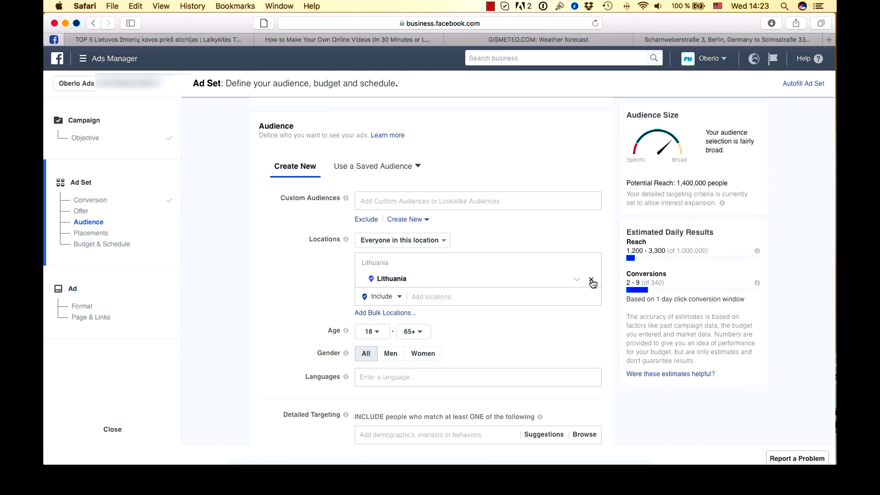
{"action": "left_click", "coordinate": [591, 280]}
{"action": "left_click", "coordinate": [444, 261]}
{"action": "type", "text": "un"}
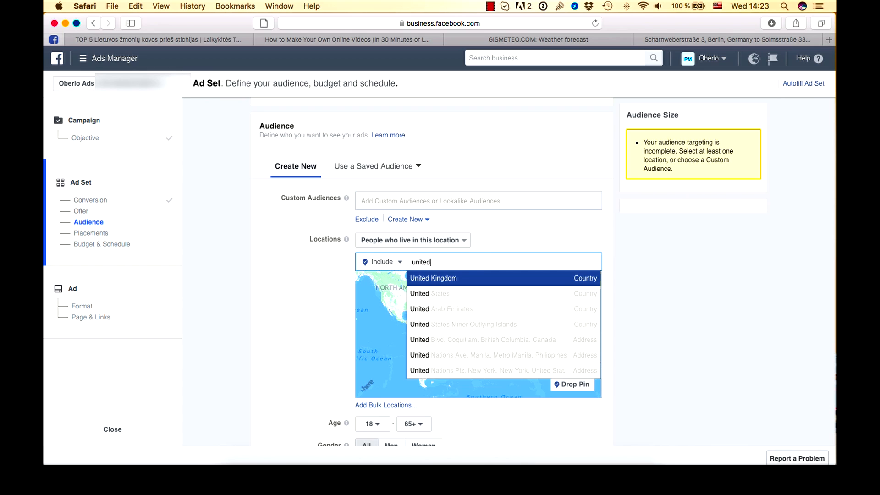
{"action": "type", "text": "ited"}
{"action": "left_click", "coordinate": [441, 294]}
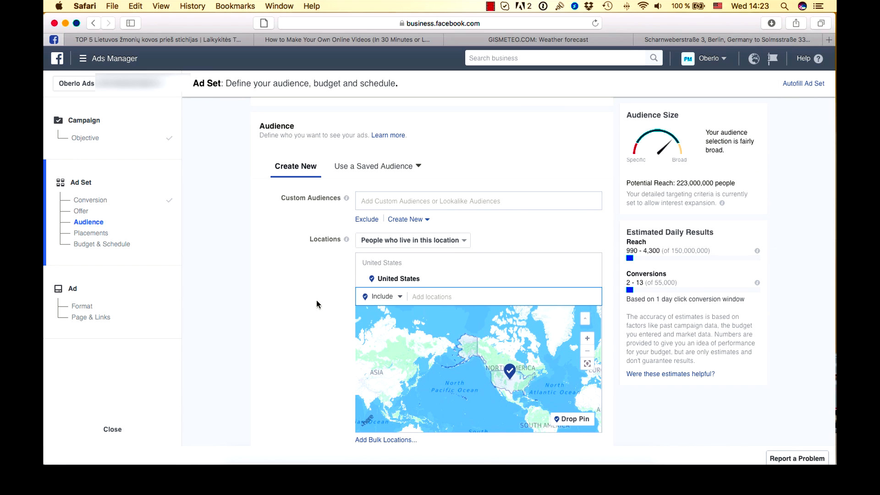
{"action": "scroll", "coordinate": [317, 302], "scroll_direction": "down", "scroll_amount": 5}
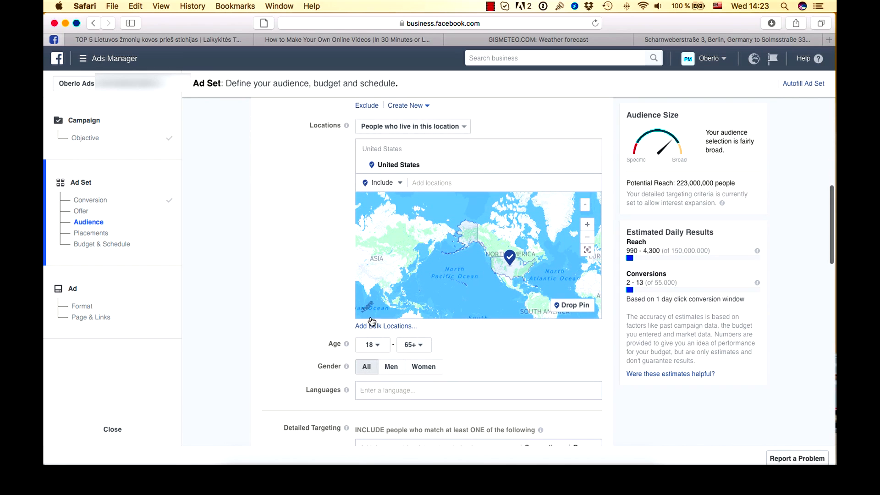
{"action": "left_click", "coordinate": [412, 345]}
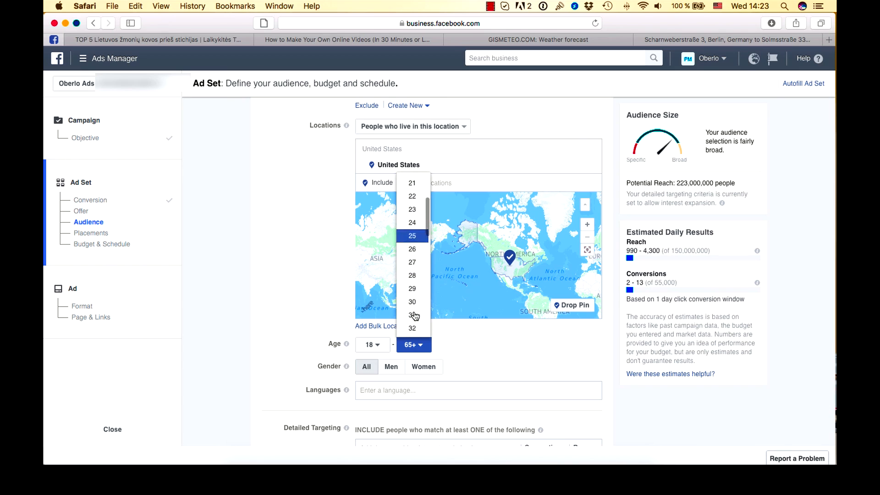
{"action": "scroll", "coordinate": [414, 315], "scroll_direction": "down", "scroll_amount": 5}
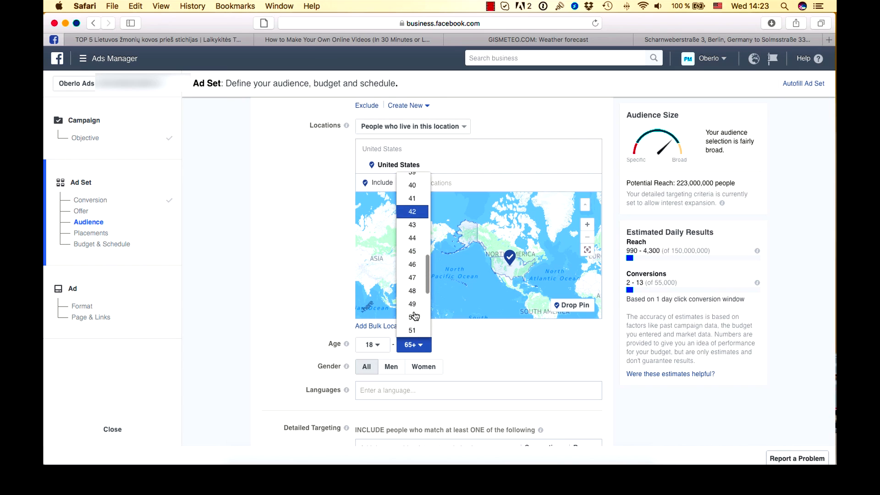
{"action": "scroll", "coordinate": [414, 315], "scroll_direction": "down", "scroll_amount": 3}
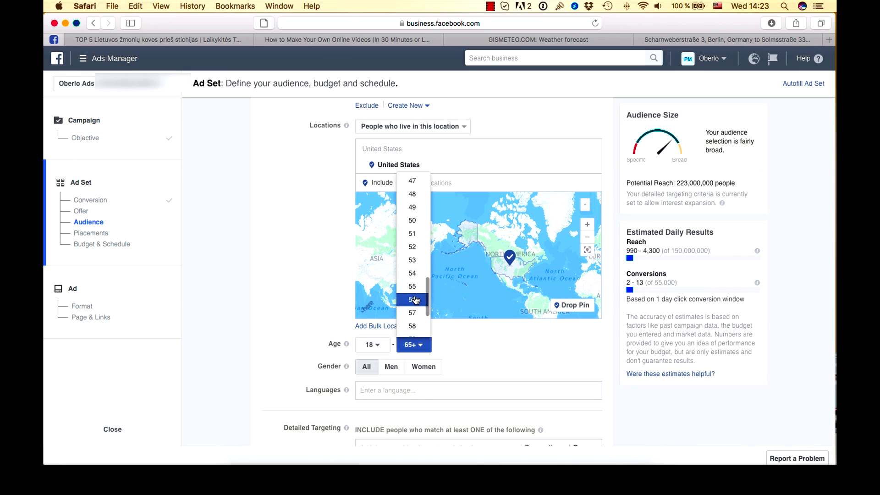
{"action": "scroll", "coordinate": [415, 300], "scroll_direction": "down", "scroll_amount": 2}
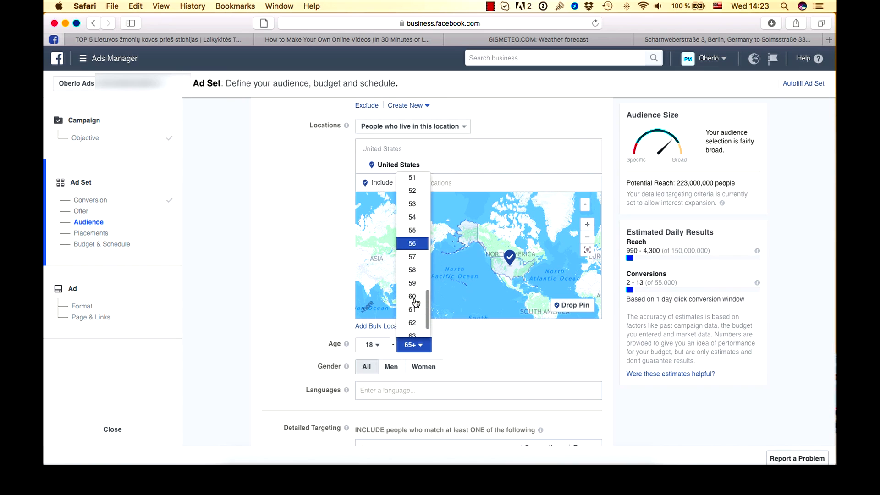
{"action": "left_click", "coordinate": [500, 354]}
- Turn off the option to expand interests when it may increase conversions
{"action": "scroll", "coordinate": [500, 354], "scroll_direction": "down", "scroll_amount": 2}
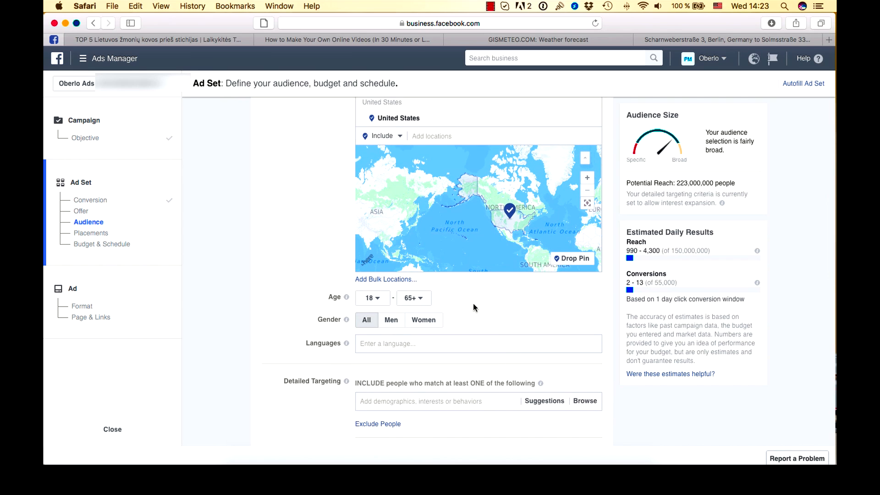
{"action": "scroll", "coordinate": [473, 307], "scroll_direction": "down", "scroll_amount": 5}
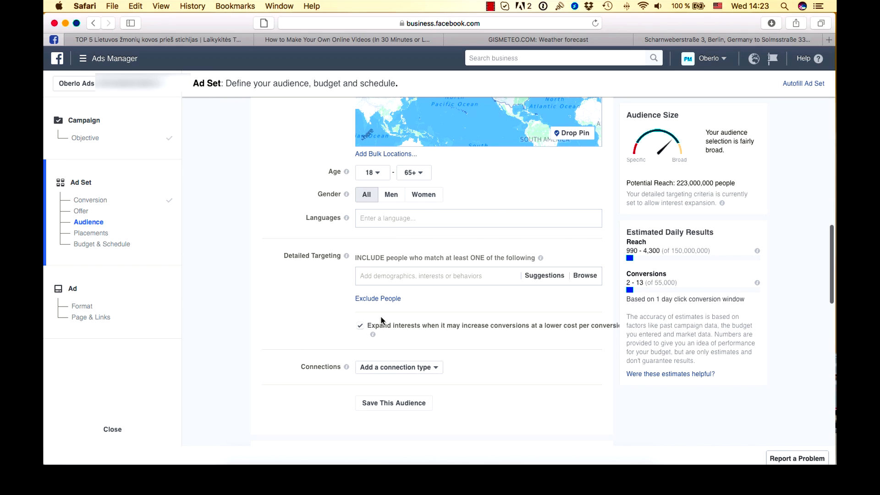
{"action": "left_click", "coordinate": [360, 327]}
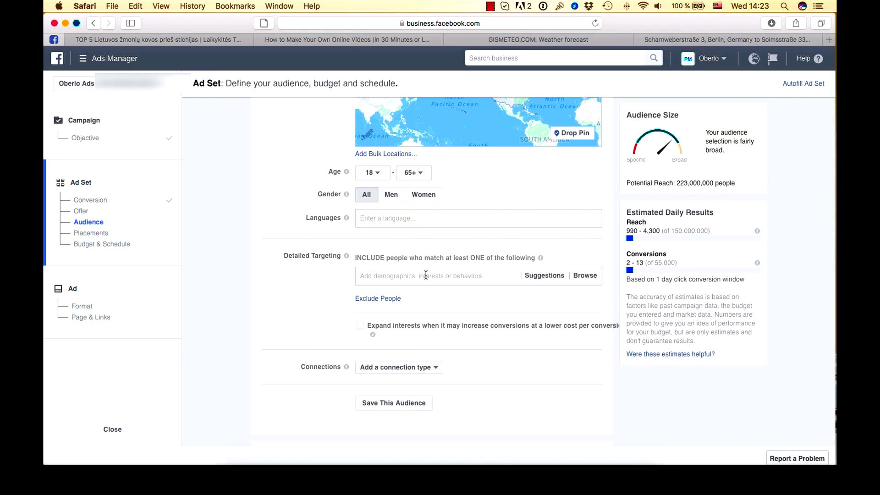
- Add Jacob Wheeler and Jimmy Houston as detailed targeting interests
{"action": "scroll", "coordinate": [425, 275], "scroll_direction": "down", "scroll_amount": 1}
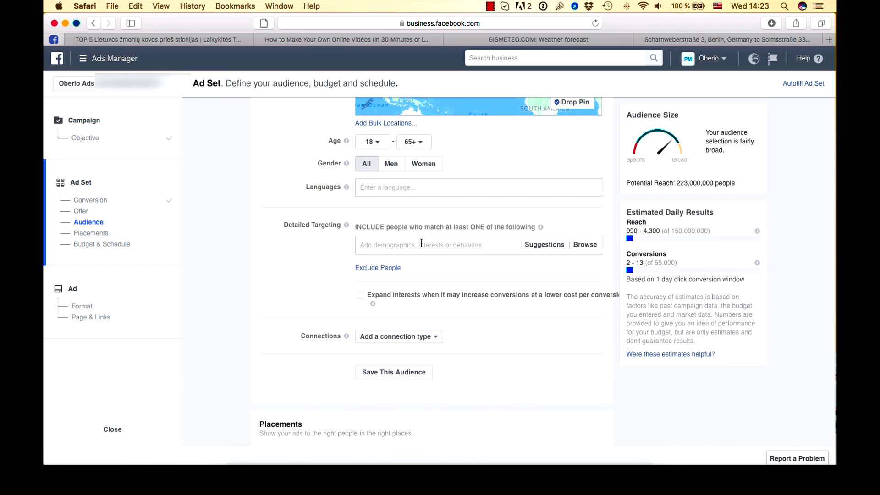
{"action": "left_click", "coordinate": [421, 244]}
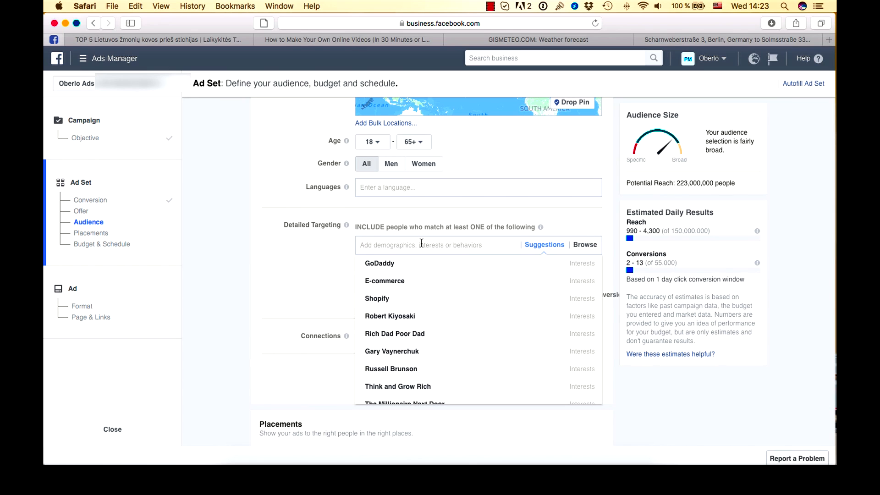
{"action": "type", "text": "jacob"}
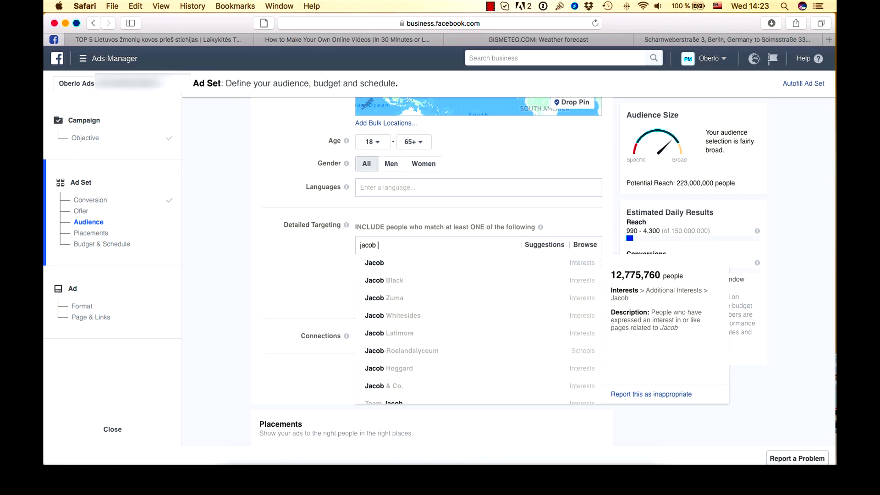
{"action": "type", "text": " wheeler"}
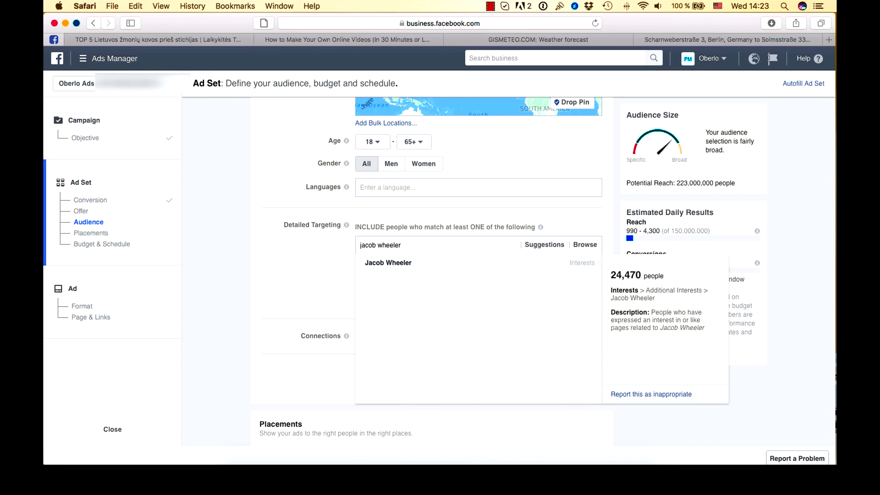
{"action": "left_click", "coordinate": [430, 261]}
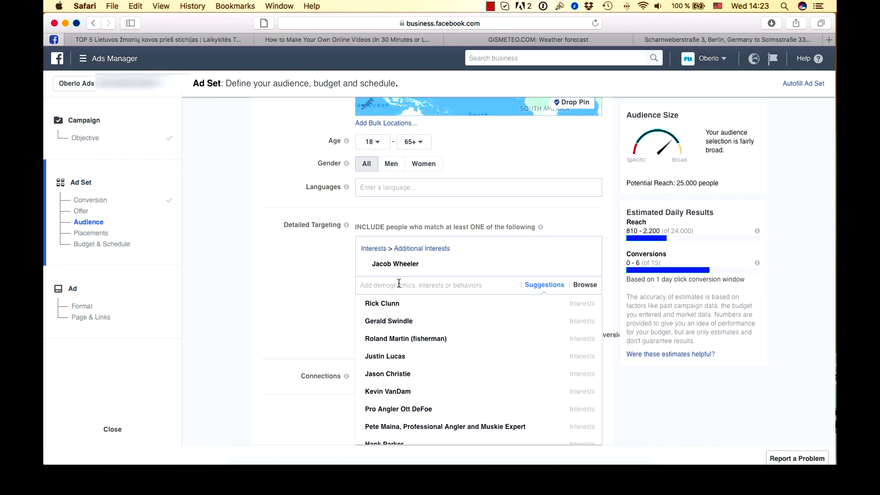
{"action": "type", "text": "iimmy houston"}
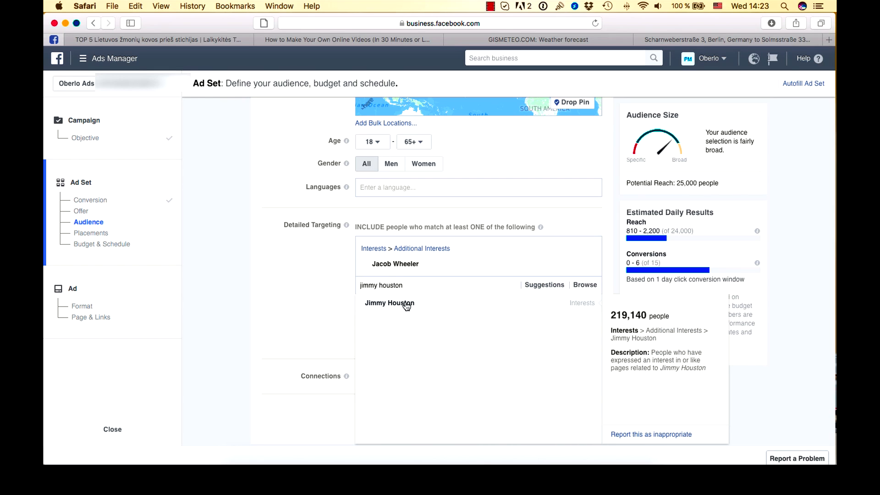
{"action": "left_click", "coordinate": [403, 304]}
{"action": "mouse_move", "coordinate": [397, 285]}
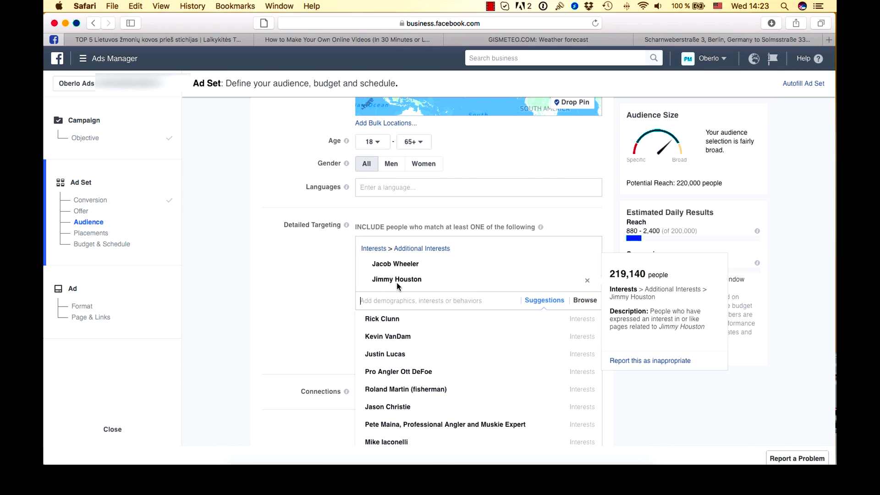
- Add Pro Angler Ott DeFoe, Randall Tharp and Ray Scott (angler) as further detailed targeting interests
{"action": "type", "text": "pro a"}
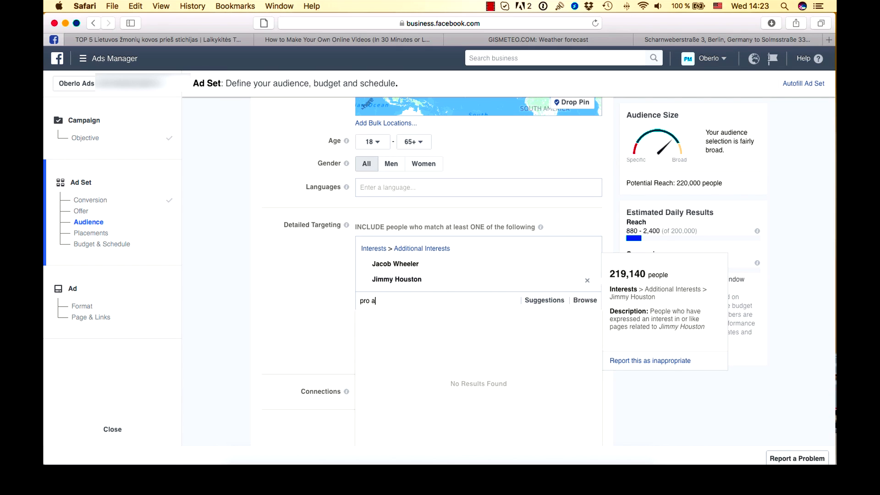
{"action": "type", "text": "ngler"}
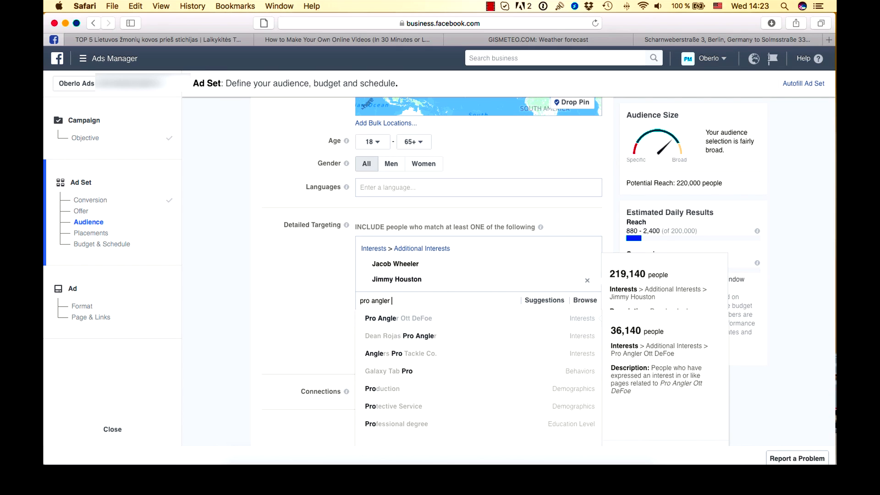
{"action": "type", "text": " ott"}
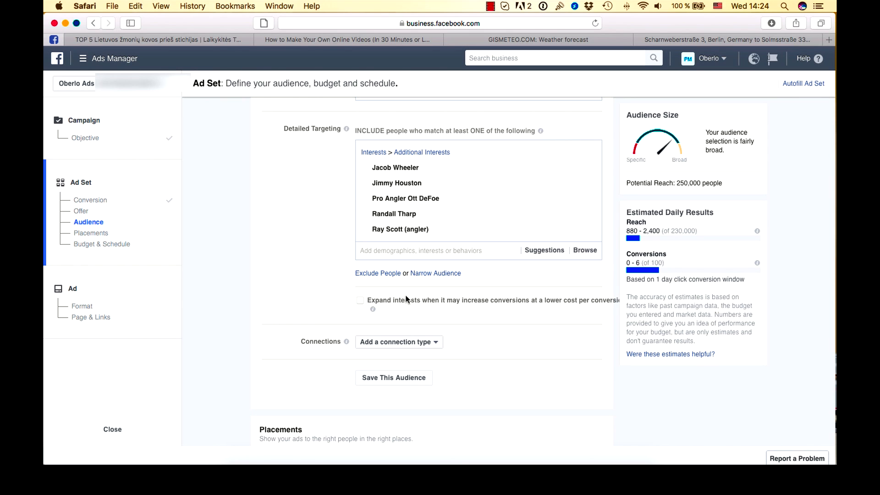
- Narrow the audience so people must also match the interest Kevin VanDam
{"action": "left_click", "coordinate": [433, 273]}
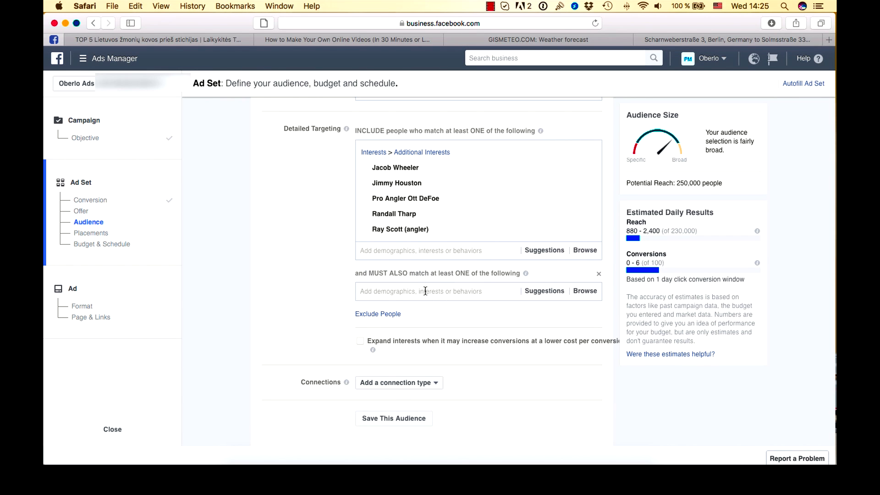
{"action": "left_click", "coordinate": [426, 291]}
{"action": "type", "text": "Kevin"}
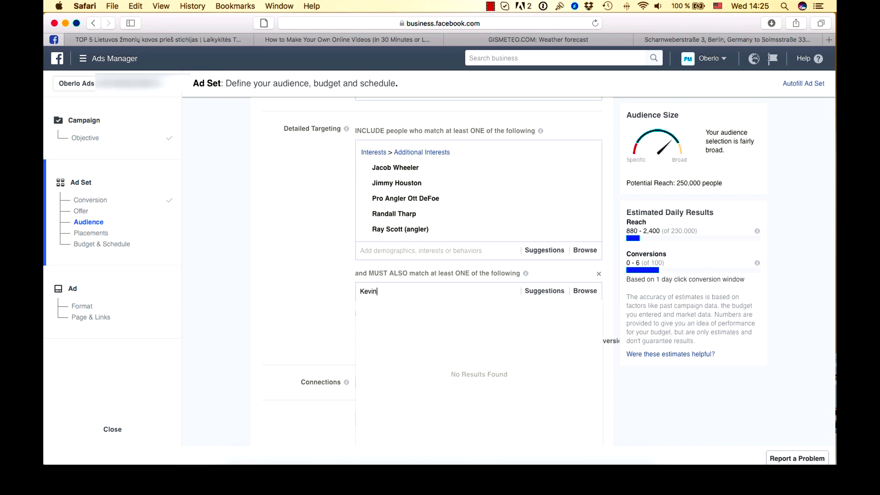
{"action": "type", "text": " VanDam"}
{"action": "left_click", "coordinate": [387, 308]}
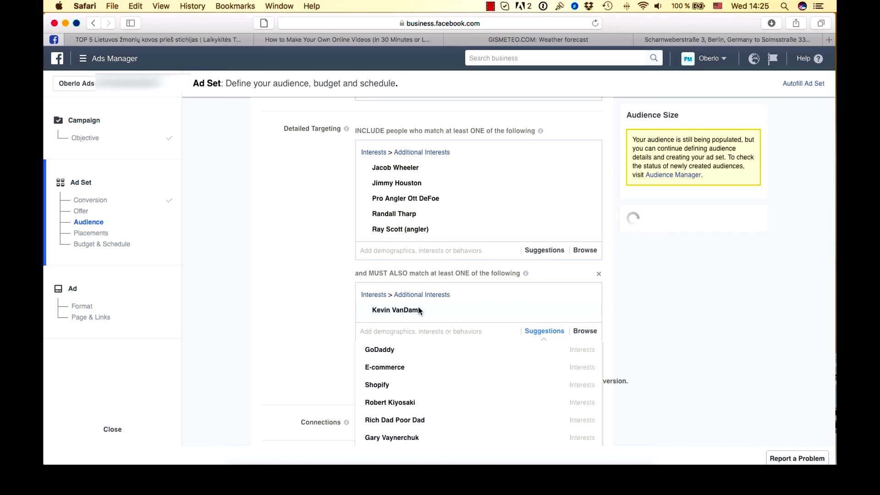
{"action": "left_click", "coordinate": [308, 280]}
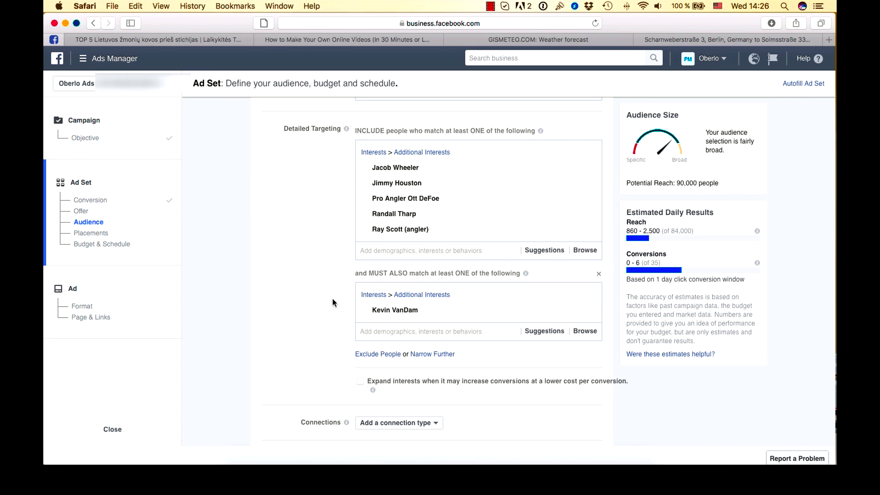
- Switch to manually edited placements and deselect Audience Network and the Instagram Feed placement
{"action": "scroll", "coordinate": [333, 298], "scroll_direction": "down", "scroll_amount": 5}
{"action": "scroll", "coordinate": [333, 299], "scroll_direction": "down", "scroll_amount": 8}
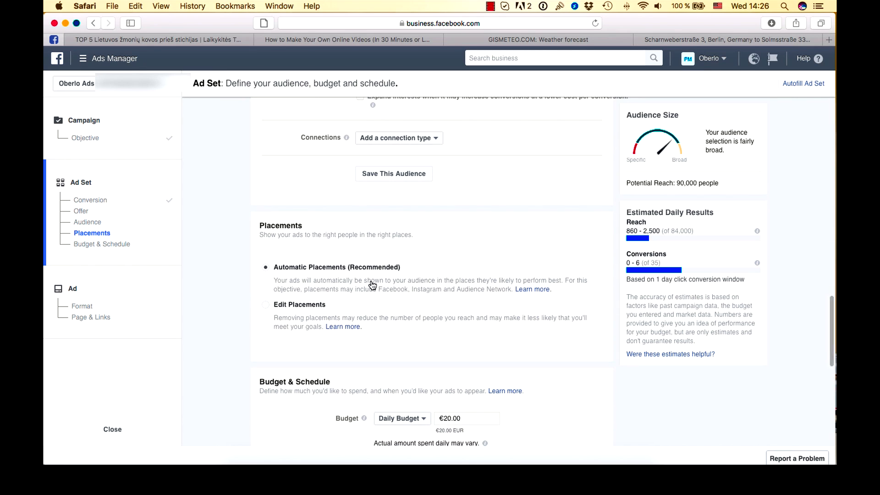
{"action": "left_click", "coordinate": [306, 305]}
{"action": "scroll", "coordinate": [423, 305], "scroll_direction": "down", "scroll_amount": 4}
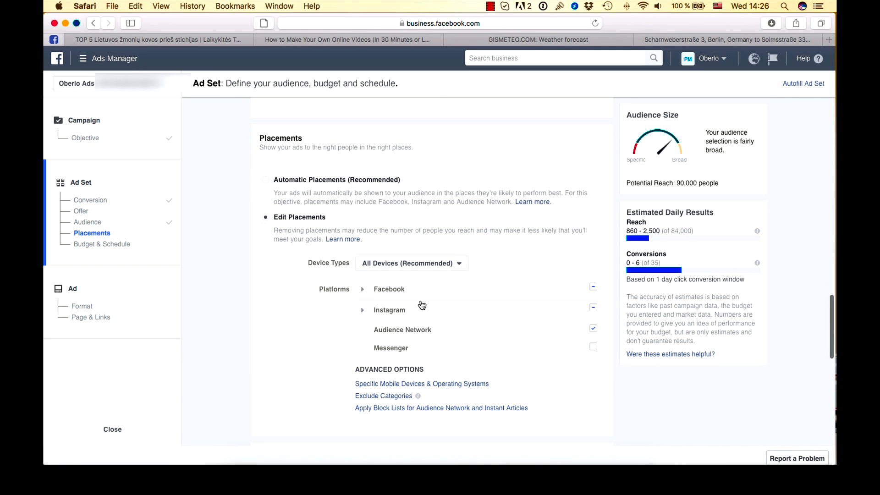
{"action": "left_click", "coordinate": [593, 328]}
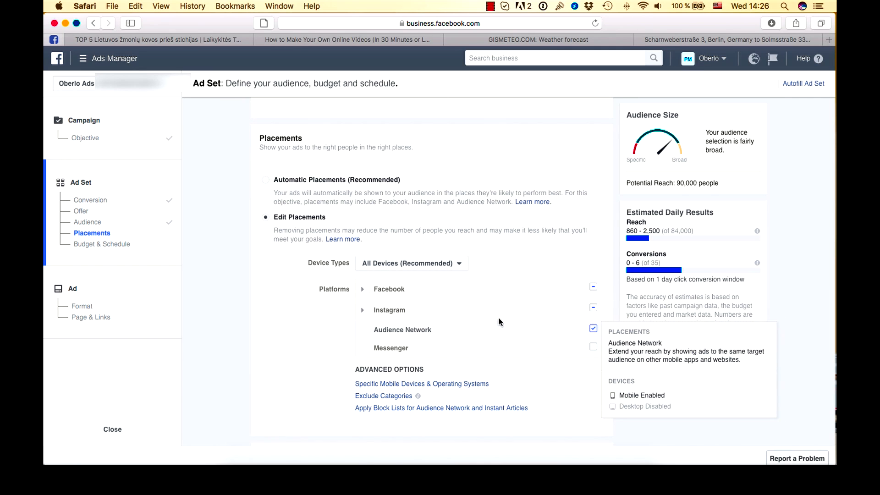
{"action": "left_click", "coordinate": [362, 311]}
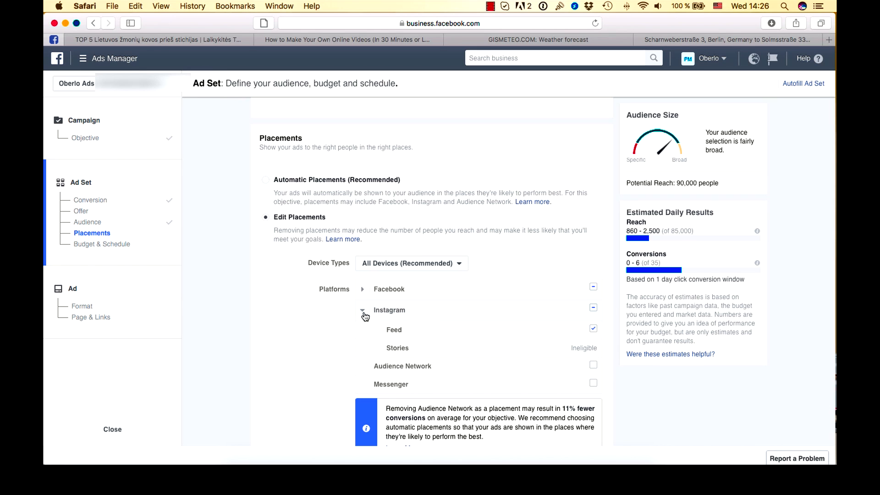
{"action": "left_click", "coordinate": [592, 329]}
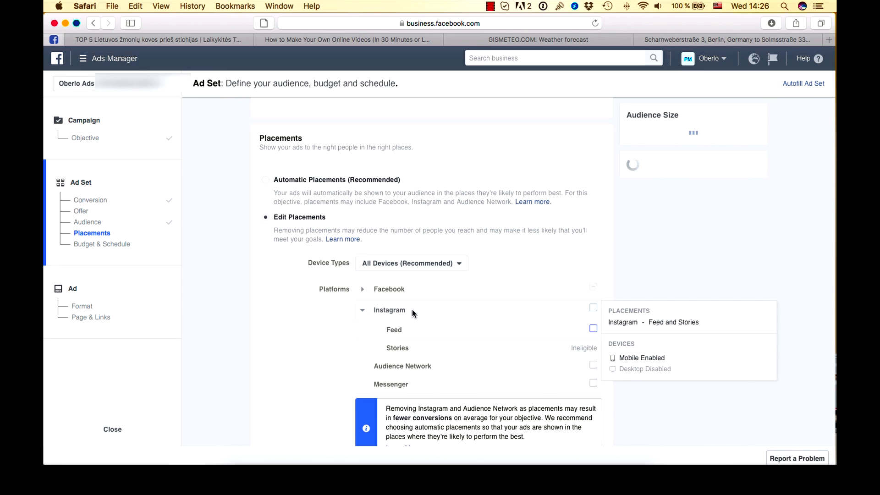
- Deselect the Facebook Right Column and Instant Articles placements, then collapse the platform lists
{"action": "left_click", "coordinate": [362, 289]}
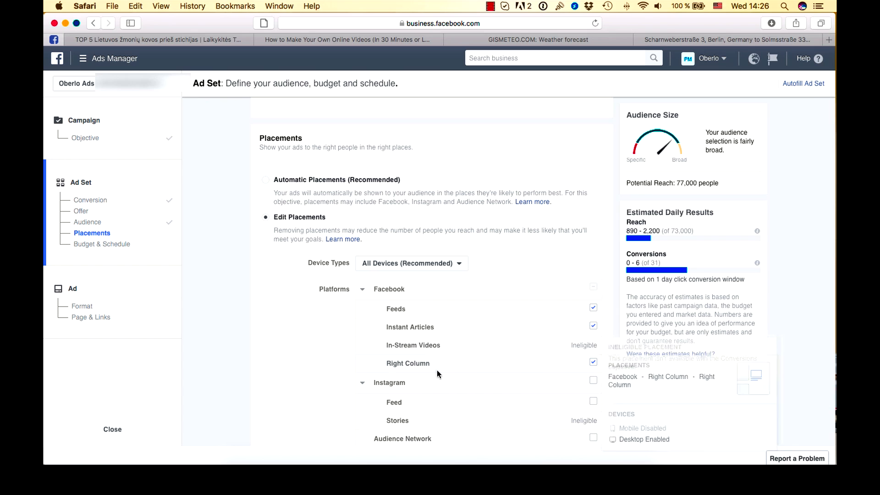
{"action": "left_click", "coordinate": [590, 363]}
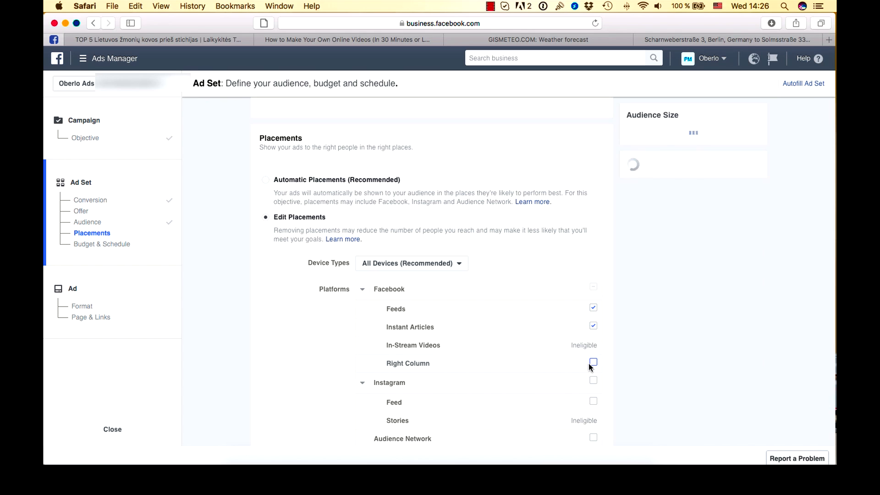
{"action": "left_click", "coordinate": [593, 326]}
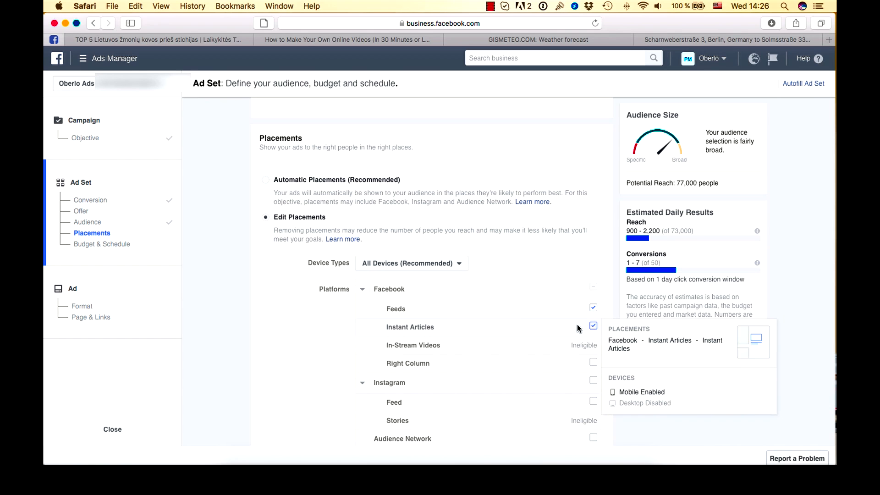
{"action": "left_click", "coordinate": [365, 289]}
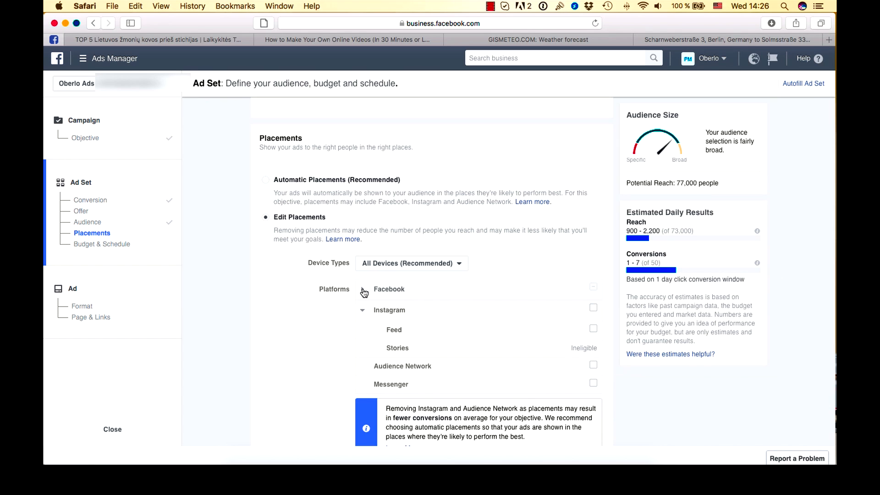
{"action": "left_click", "coordinate": [362, 311]}
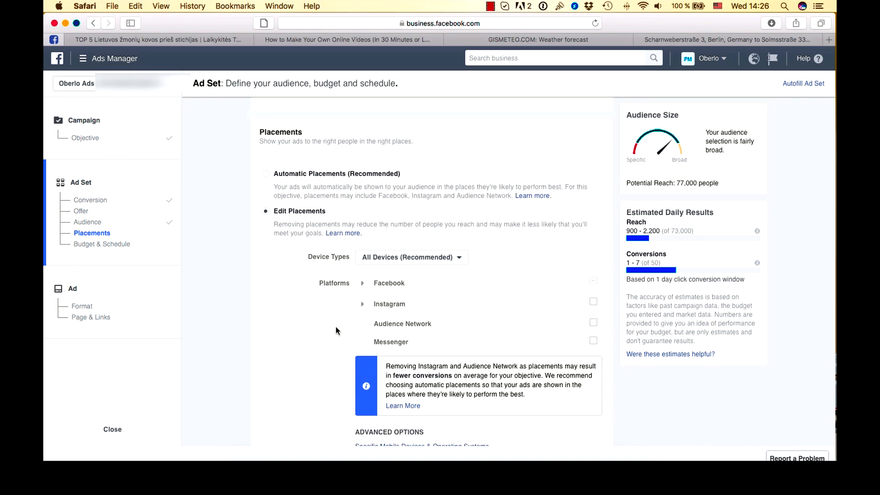
- Set the ad set's daily budget to €30.00
{"action": "scroll", "coordinate": [335, 327], "scroll_direction": "down", "scroll_amount": 2}
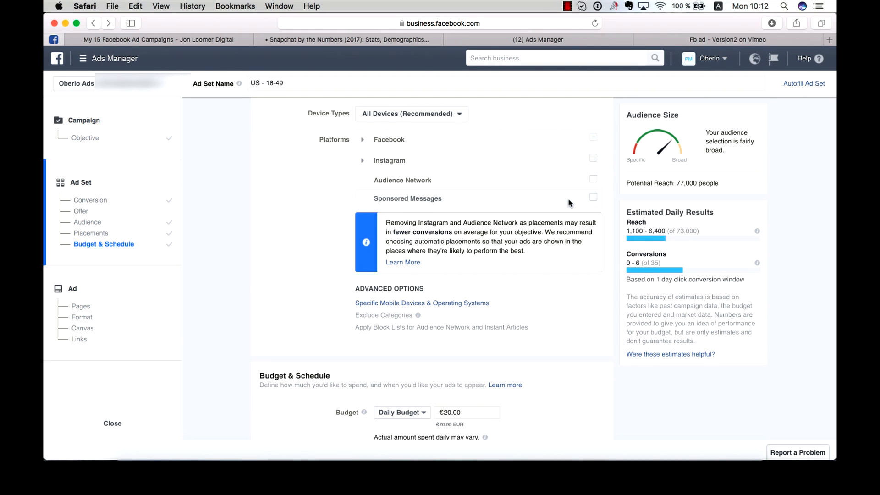
{"action": "scroll", "coordinate": [289, 204], "scroll_direction": "down", "scroll_amount": 1}
{"action": "scroll", "coordinate": [301, 203], "scroll_direction": "down", "scroll_amount": 5}
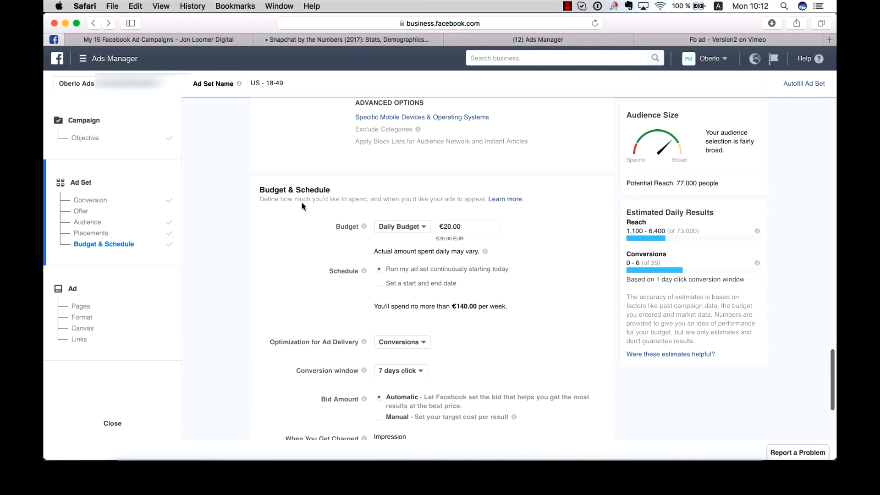
{"action": "scroll", "coordinate": [301, 202], "scroll_direction": "down", "scroll_amount": 1}
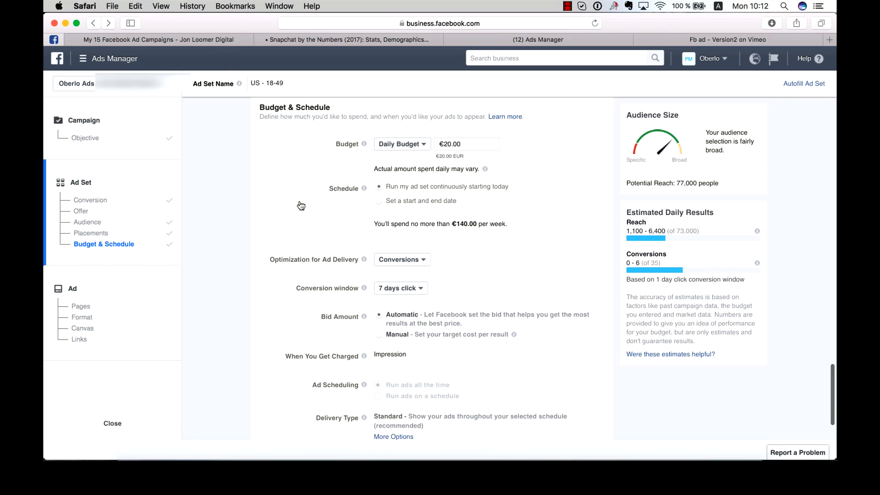
{"action": "left_click", "coordinate": [397, 145]}
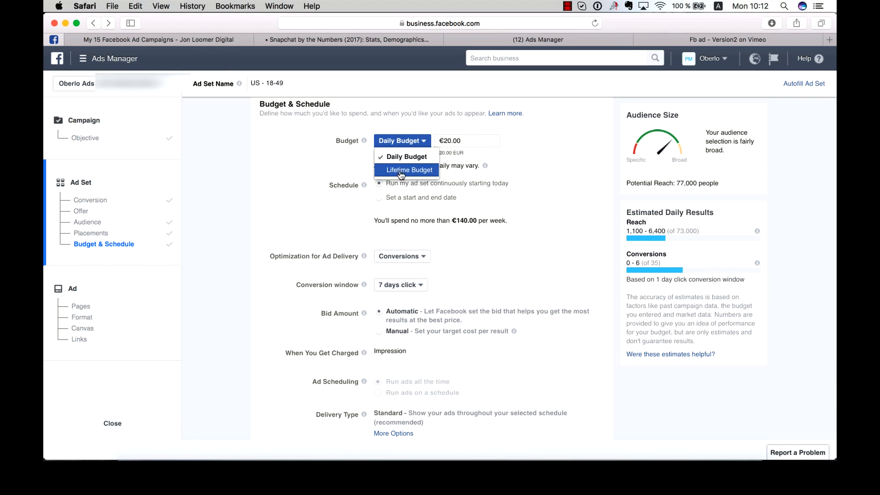
{"action": "left_click", "coordinate": [325, 156]}
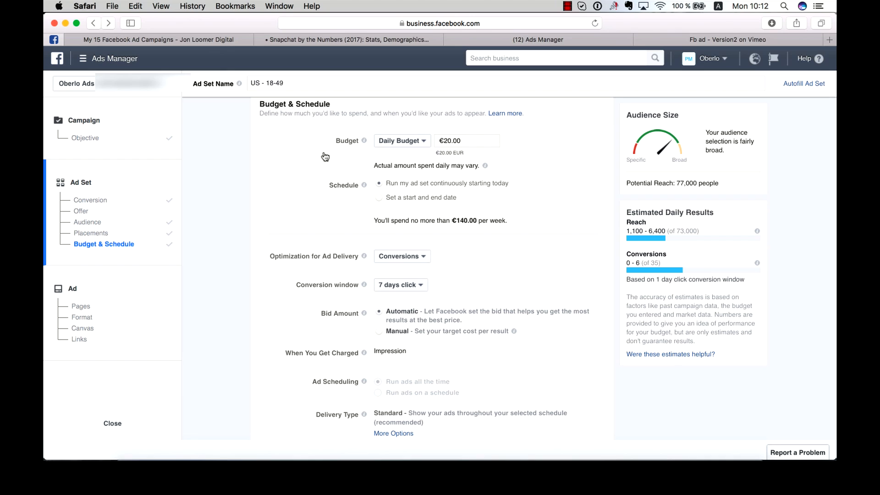
{"action": "left_click", "coordinate": [446, 141]}
{"action": "key", "text": "BackSpace"}
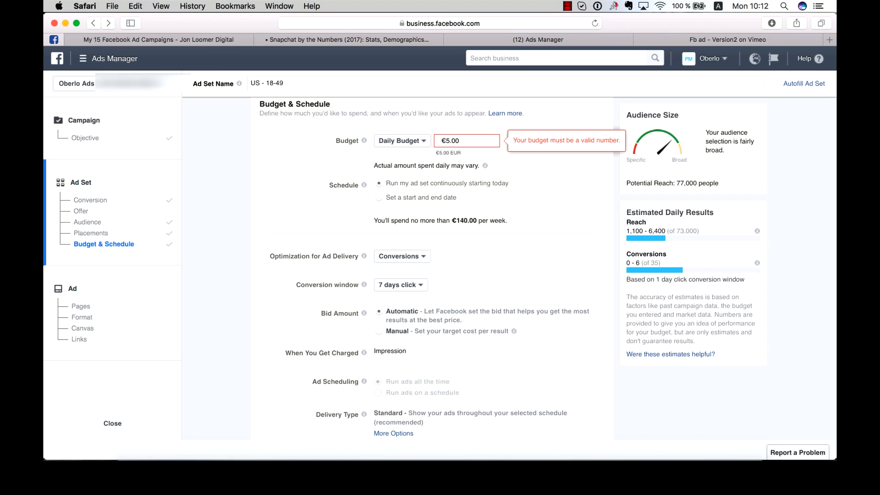
{"action": "key", "text": "BackSpace"}
{"action": "type", "text": "10"}
{"action": "key", "text": "BackSpace"}
{"action": "key", "text": "BackSpace"}
{"action": "type", "text": "20"}
{"action": "key", "text": "BackSpace"}
{"action": "type", "text": "0"}
{"action": "mouse_move", "coordinate": [484, 166]}
{"action": "type", "text": "."}
{"action": "left_click", "coordinate": [558, 193]}
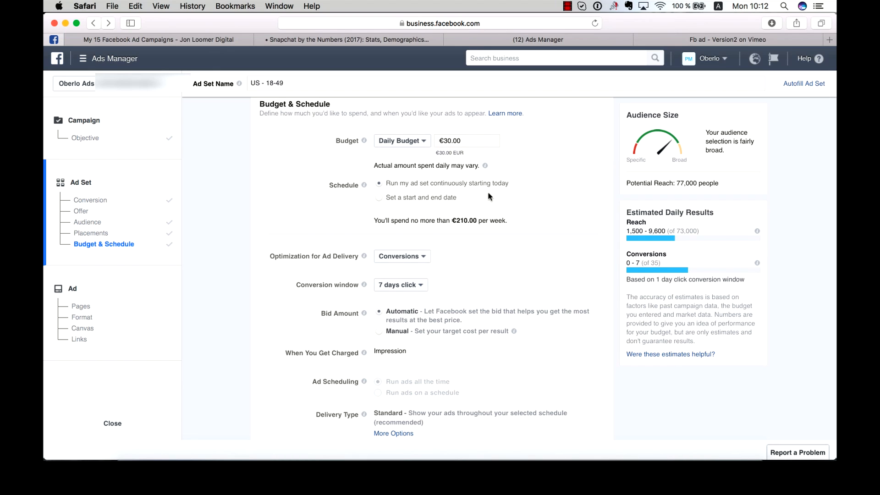
- Keep Conversions optimization and set the conversion window to 28 days click or 1 day view
{"action": "scroll", "coordinate": [422, 203], "scroll_direction": "down", "scroll_amount": 3}
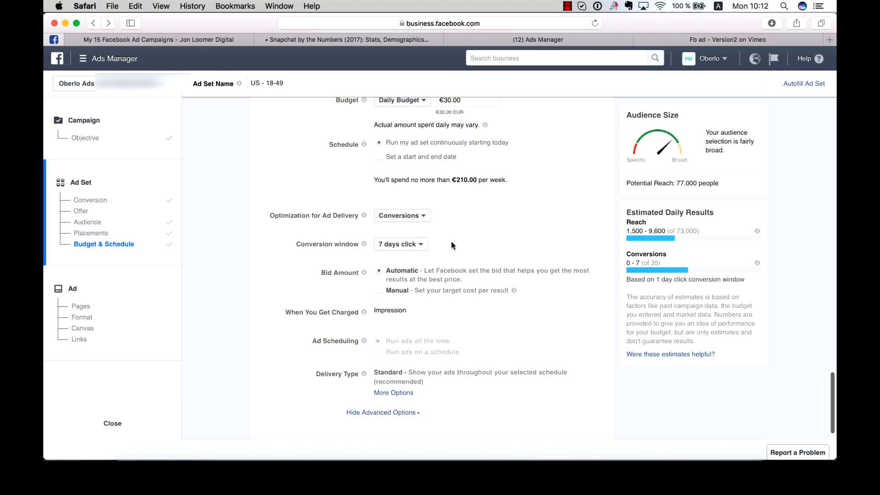
{"action": "left_click", "coordinate": [417, 183]}
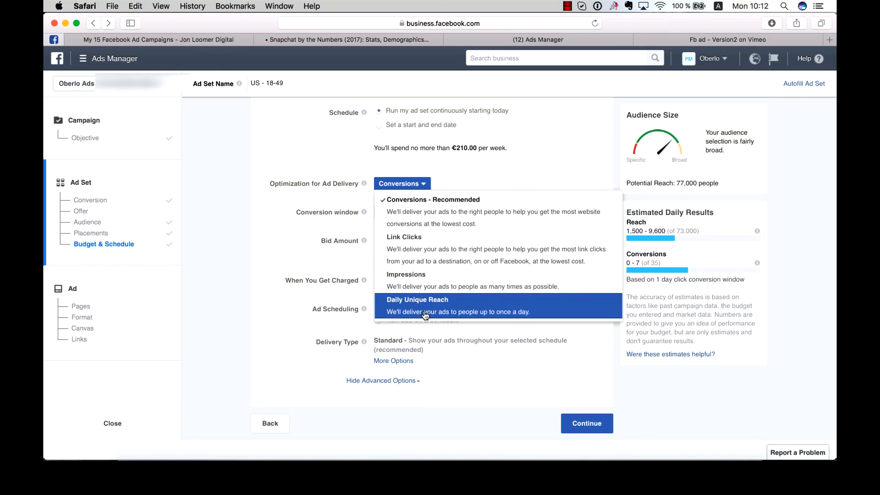
{"action": "left_click", "coordinate": [449, 215]}
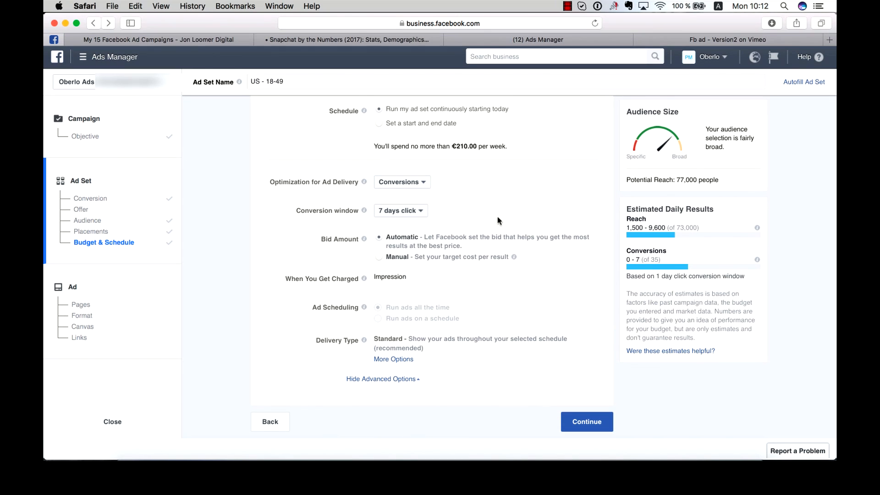
{"action": "left_click", "coordinate": [412, 211]}
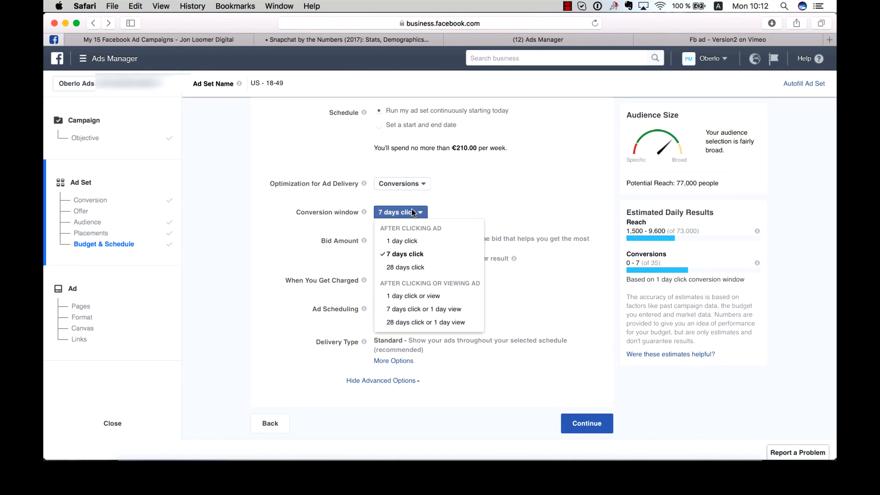
{"action": "left_click", "coordinate": [418, 322]}
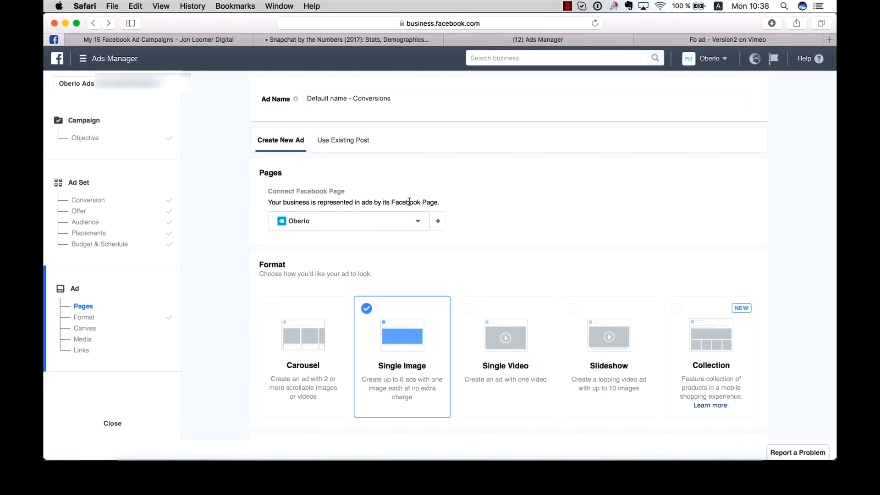
{"action": "scroll", "coordinate": [399, 202], "scroll_direction": "down", "scroll_amount": 2}
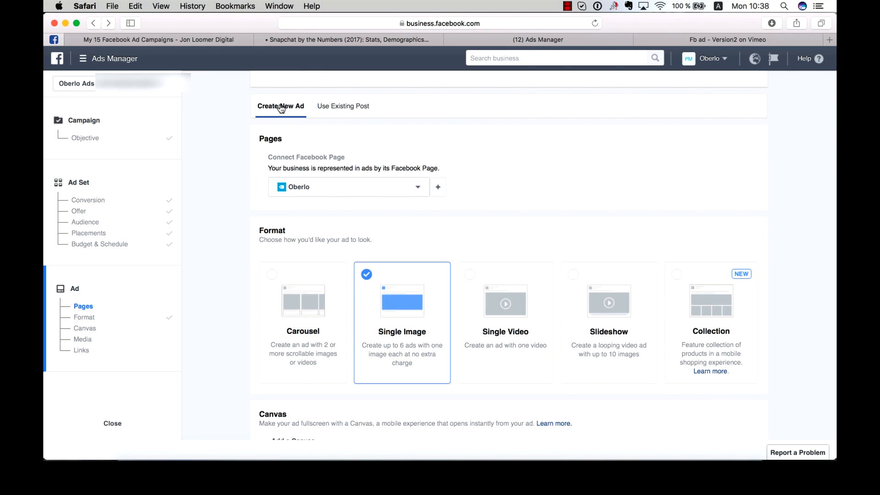
{"action": "left_click", "coordinate": [352, 108]}
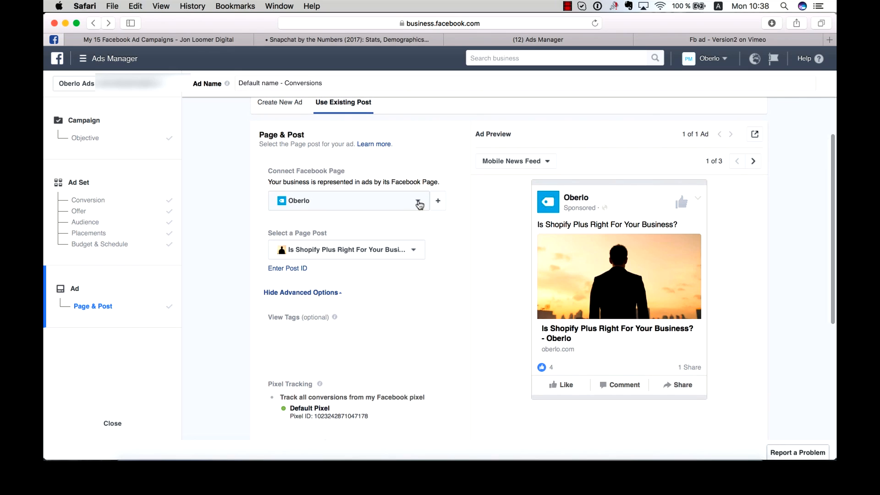
{"action": "left_click", "coordinate": [418, 203]}
{"action": "left_click", "coordinate": [419, 203]}
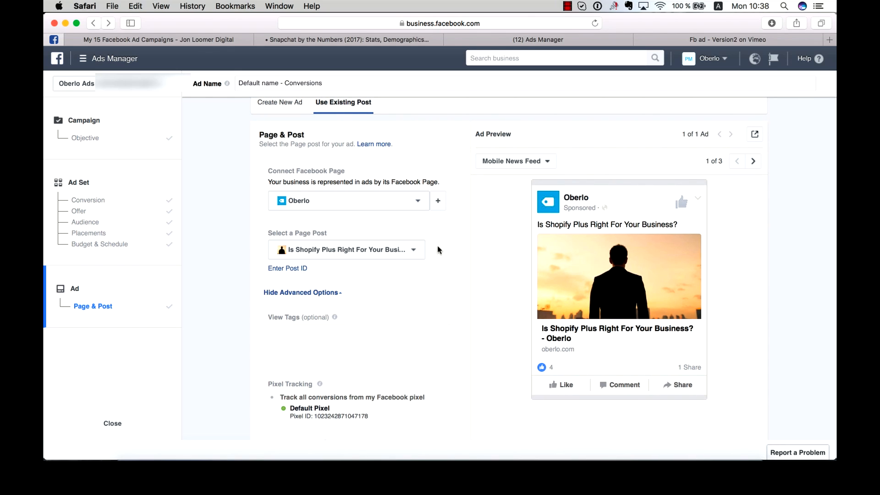
{"action": "left_click", "coordinate": [351, 256]}
{"action": "left_click", "coordinate": [350, 251]}
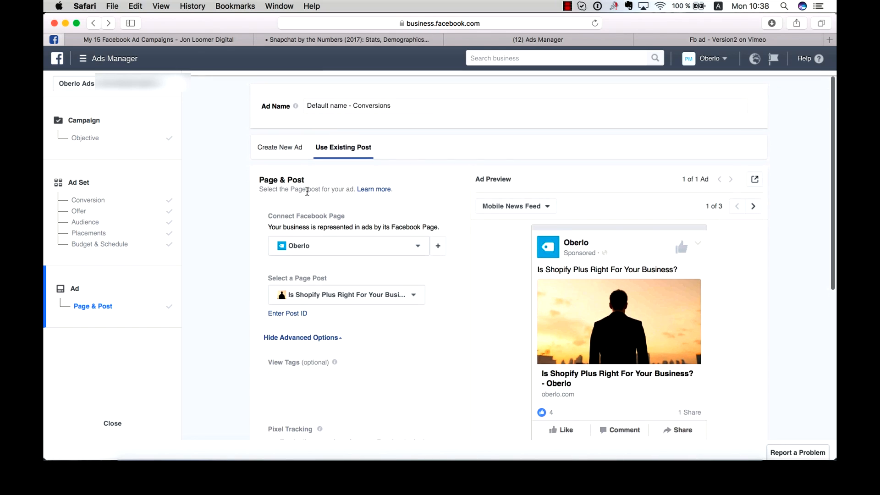
{"action": "left_click", "coordinate": [285, 140]}
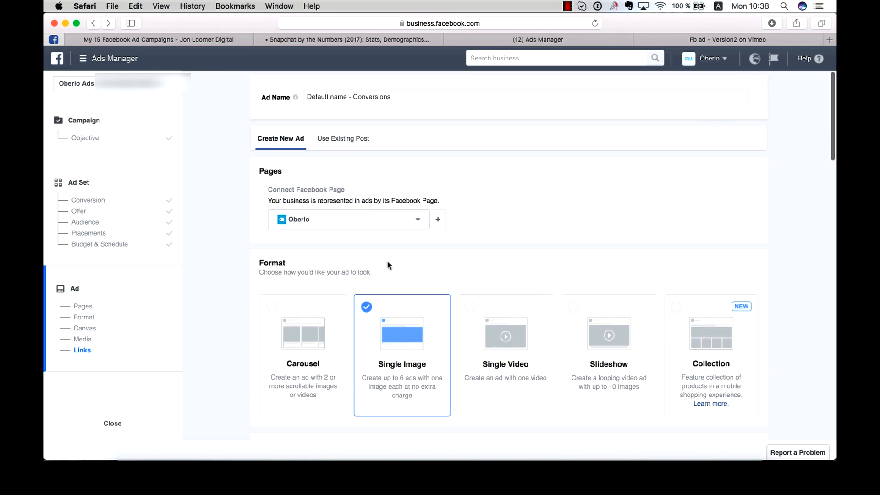
{"action": "scroll", "coordinate": [387, 265], "scroll_direction": "down", "scroll_amount": 3}
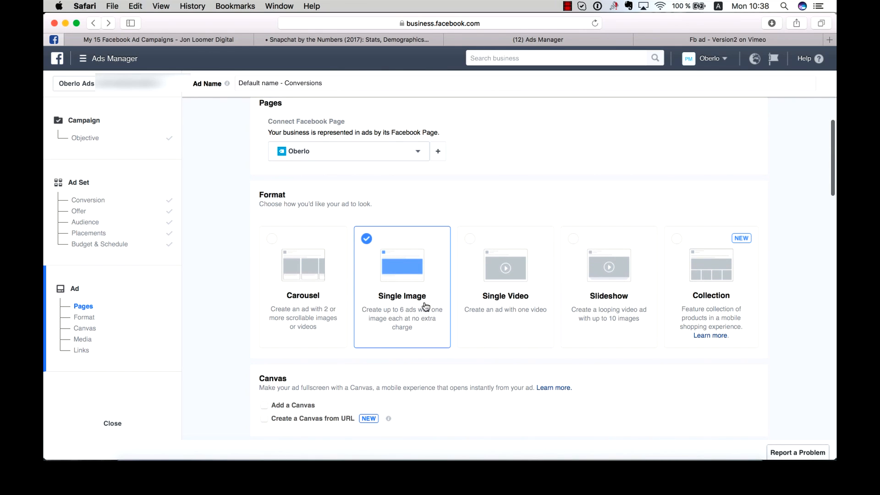
- Scroll through the ad's format, canvas, image and link sections to examine the available options
{"action": "scroll", "coordinate": [401, 298], "scroll_direction": "down", "scroll_amount": 10}
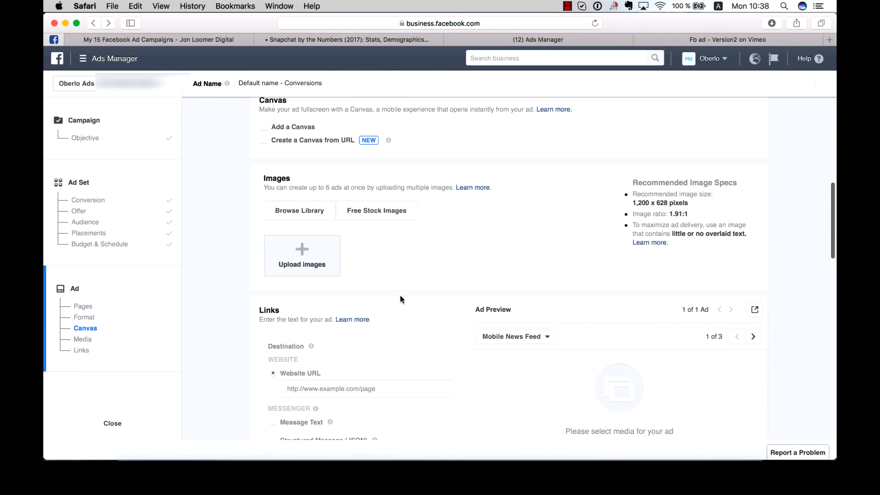
{"action": "scroll", "coordinate": [399, 298], "scroll_direction": "down", "scroll_amount": 8}
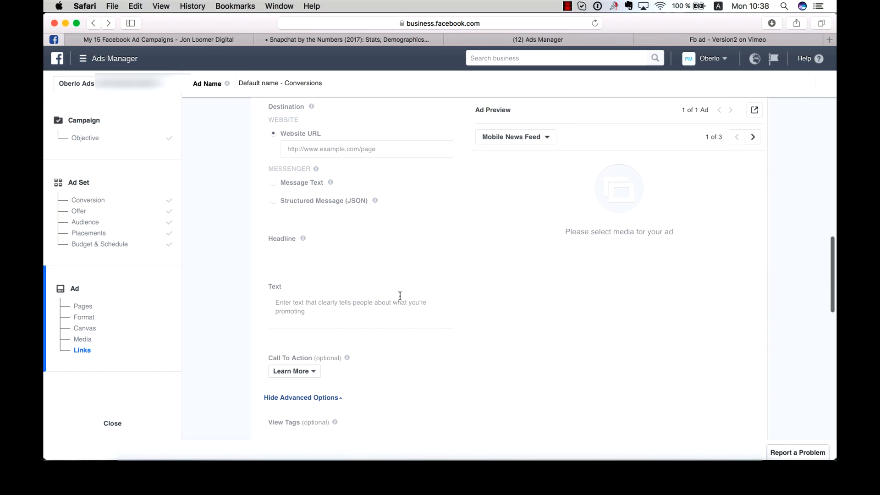
{"action": "scroll", "coordinate": [399, 295], "scroll_direction": "up", "scroll_amount": 4}
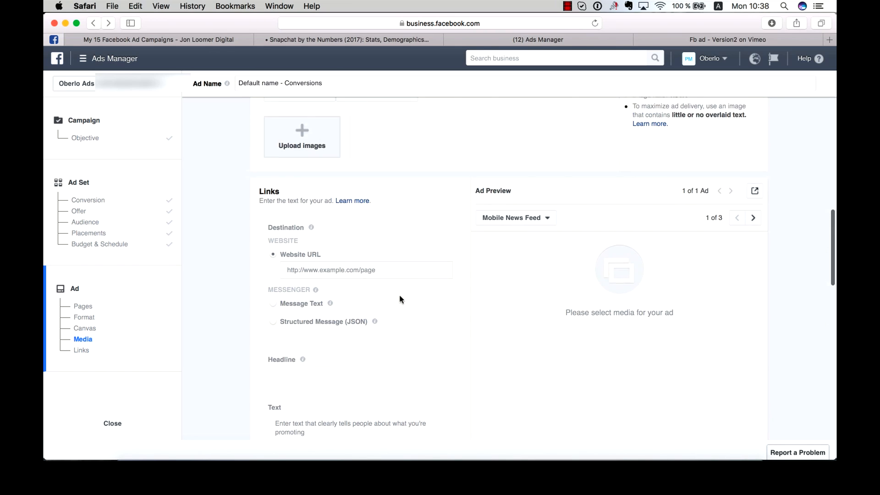
{"action": "scroll", "coordinate": [400, 297], "scroll_direction": "up", "scroll_amount": 11}
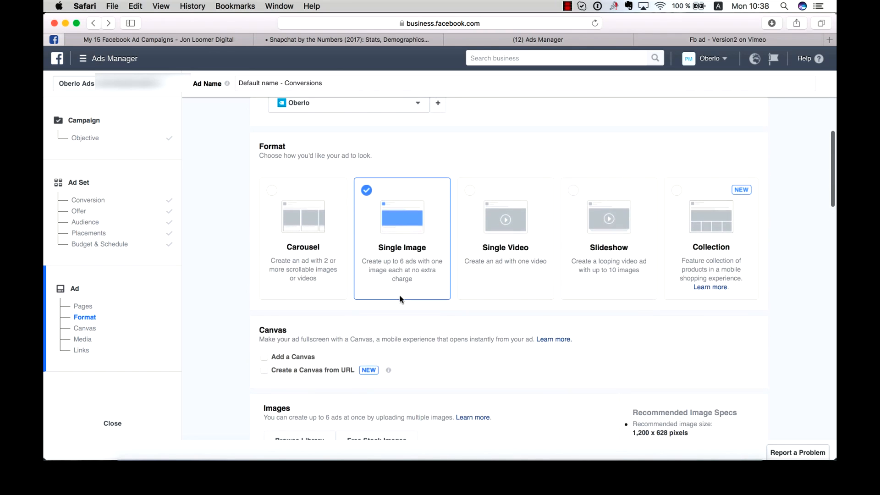
{"action": "scroll", "coordinate": [399, 299], "scroll_direction": "up", "scroll_amount": 2}
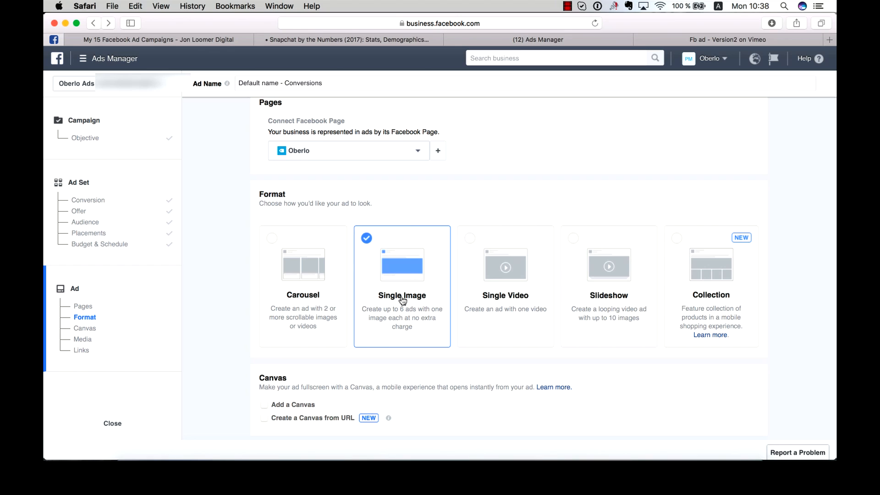
- Try the Carousel format with added cards before returning to the Single Image format
{"action": "left_click", "coordinate": [332, 299]}
{"action": "scroll", "coordinate": [390, 325], "scroll_direction": "down", "scroll_amount": 6}
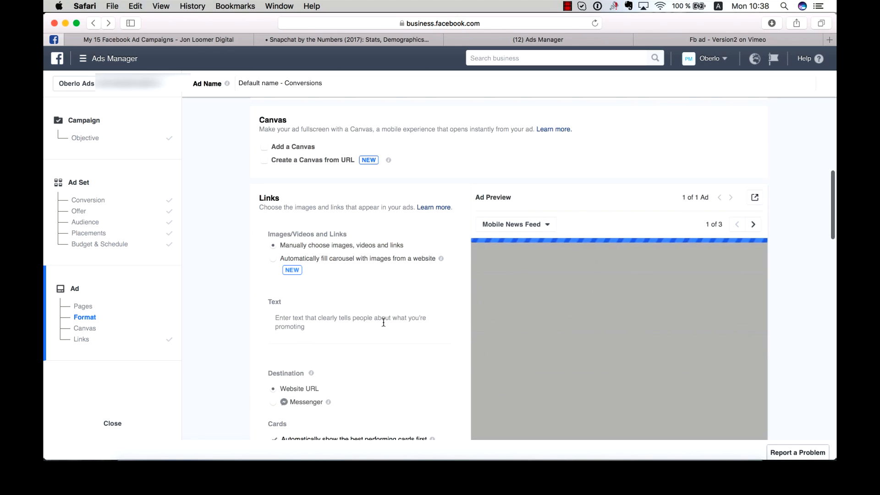
{"action": "scroll", "coordinate": [384, 323], "scroll_direction": "down", "scroll_amount": 5}
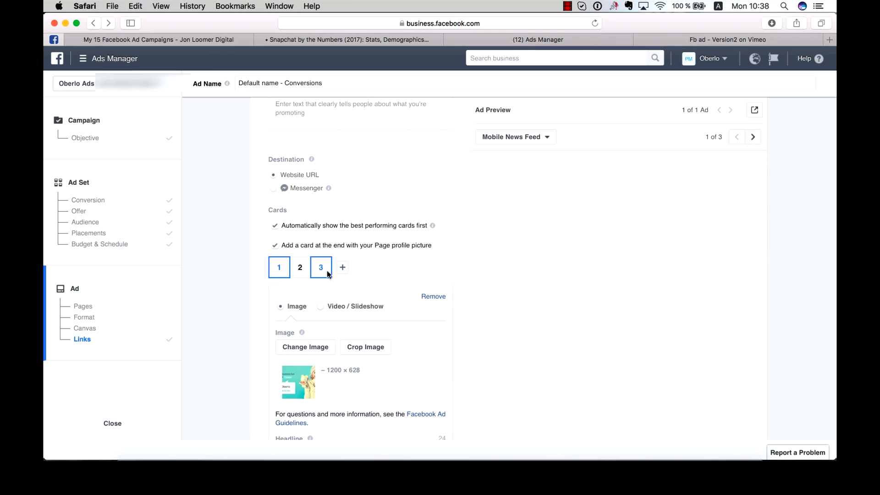
{"action": "left_click", "coordinate": [345, 268]}
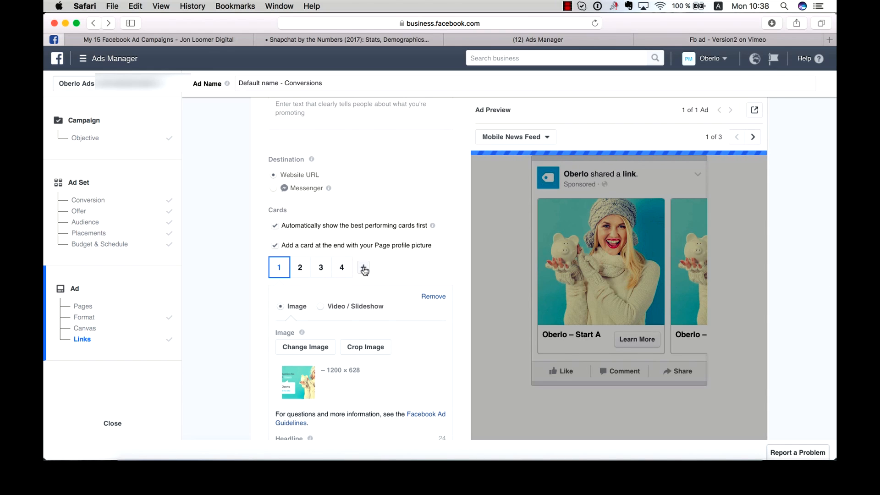
{"action": "left_click", "coordinate": [363, 268]}
{"action": "left_click", "coordinate": [300, 269]}
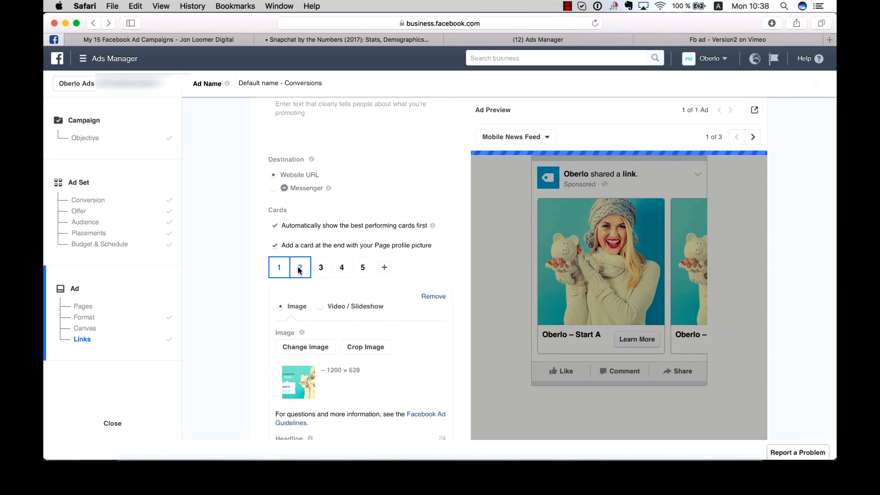
{"action": "left_click", "coordinate": [321, 270]}
{"action": "left_click", "coordinate": [362, 268]}
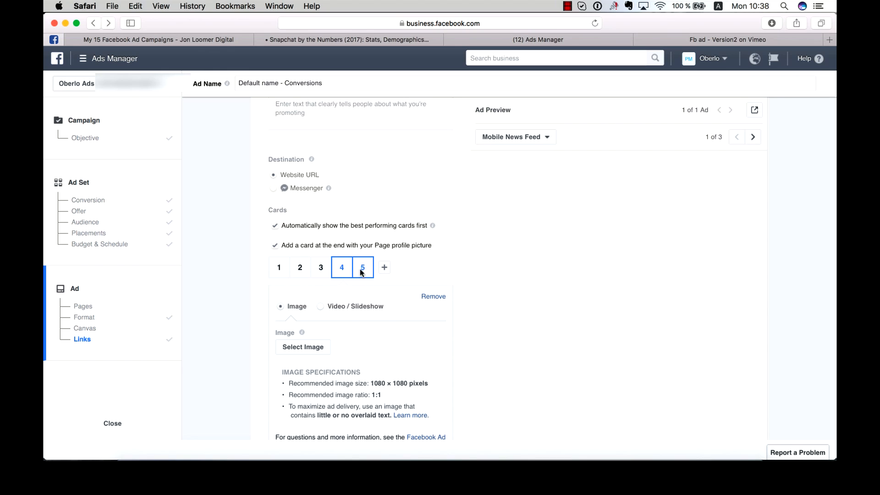
{"action": "scroll", "coordinate": [353, 323], "scroll_direction": "down", "scroll_amount": 3}
{"action": "scroll", "coordinate": [357, 321], "scroll_direction": "up", "scroll_amount": 12}
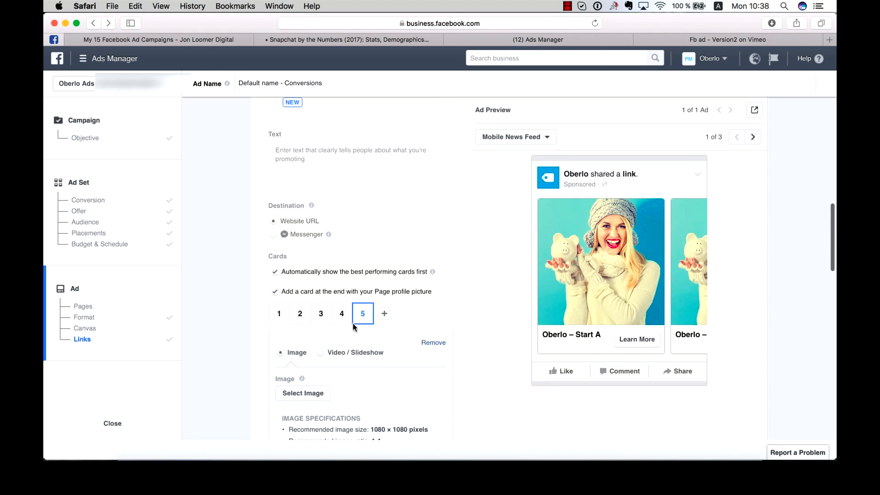
{"action": "left_click", "coordinate": [375, 259]}
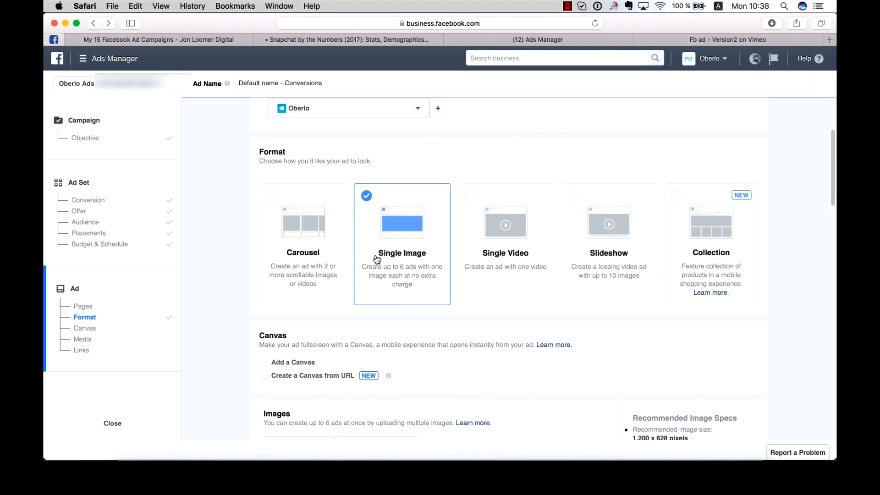
- Search the free stock images for fishing and add the fishing photo to the ad
{"action": "scroll", "coordinate": [489, 310], "scroll_direction": "down", "scroll_amount": 2}
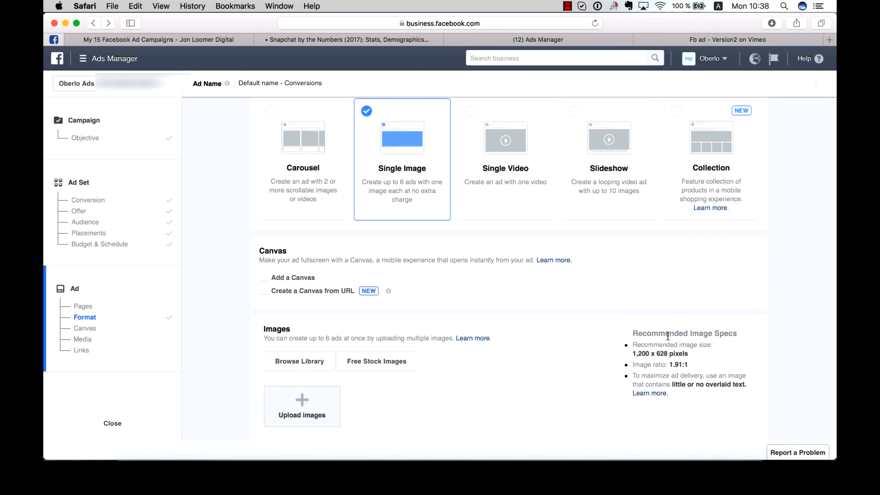
{"action": "scroll", "coordinate": [667, 333], "scroll_direction": "down", "scroll_amount": 1}
{"action": "scroll", "coordinate": [652, 306], "scroll_direction": "down", "scroll_amount": 2}
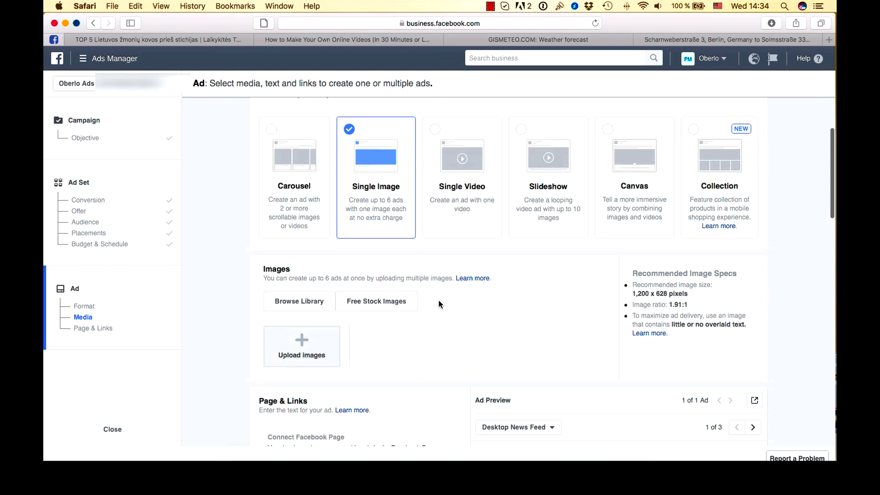
{"action": "scroll", "coordinate": [466, 272], "scroll_direction": "down", "scroll_amount": 5}
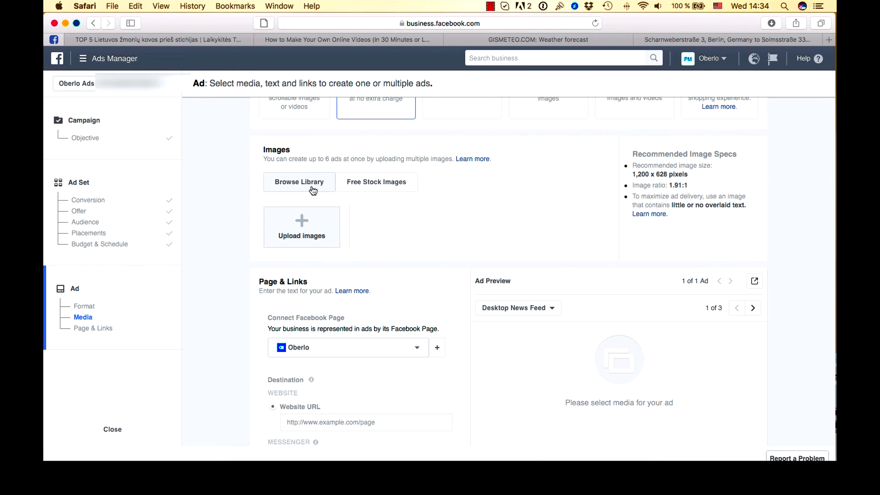
{"action": "left_click", "coordinate": [363, 182]}
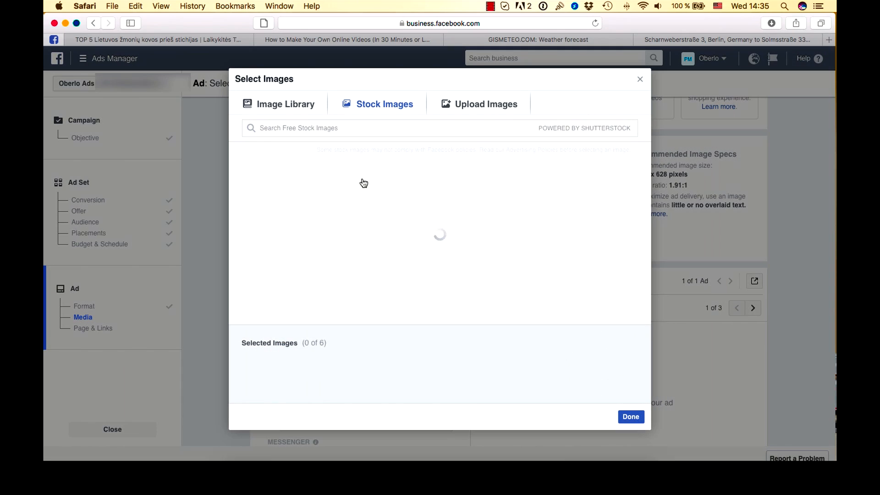
{"action": "left_click", "coordinate": [339, 127]}
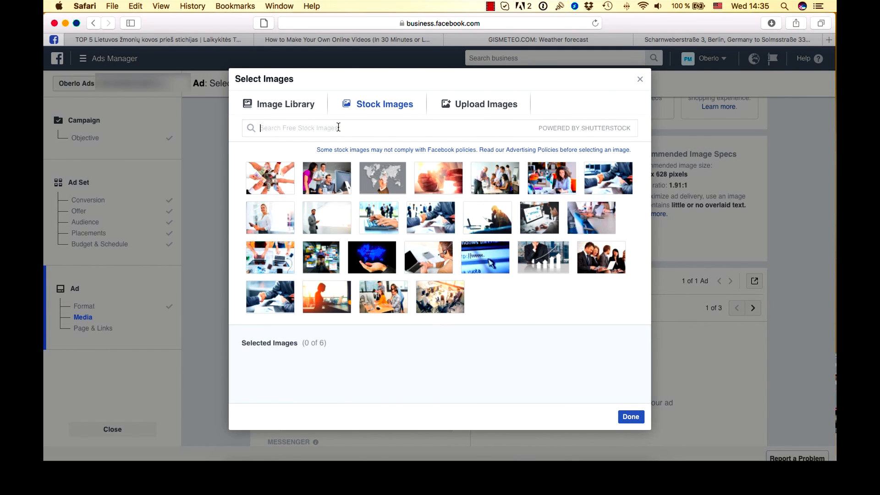
{"action": "type", "text": "fishing"}
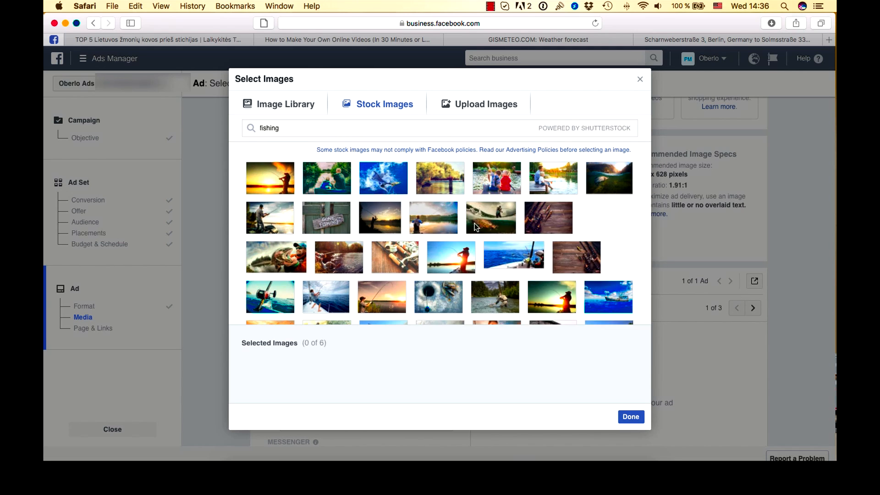
{"action": "mouse_move", "coordinate": [441, 213]}
{"action": "scroll", "coordinate": [324, 186], "scroll_direction": "down", "scroll_amount": 1}
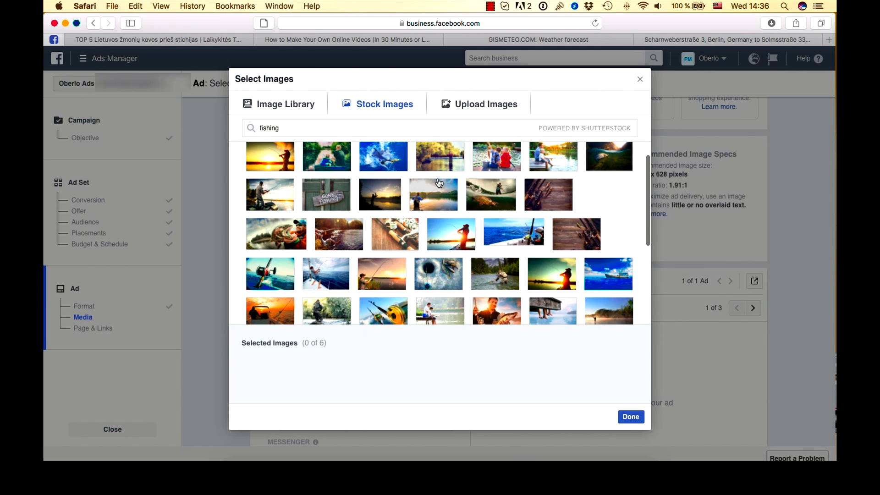
{"action": "mouse_move", "coordinate": [276, 233]}
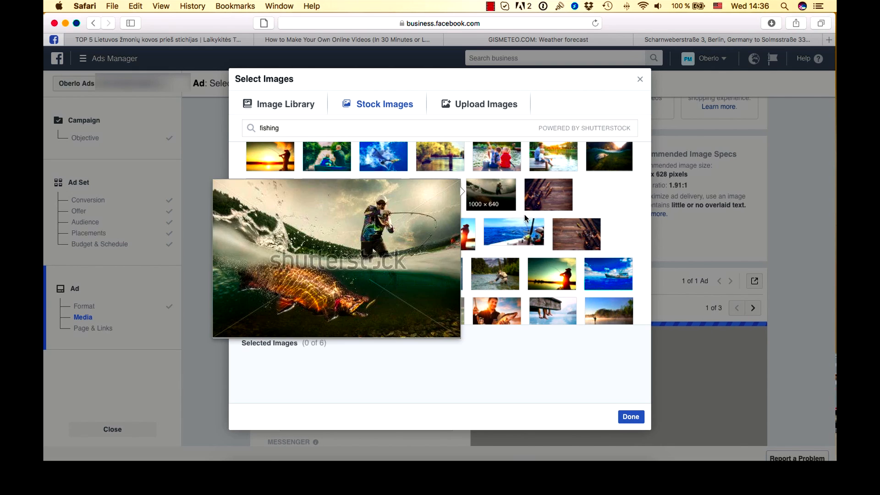
{"action": "left_click", "coordinate": [276, 239]}
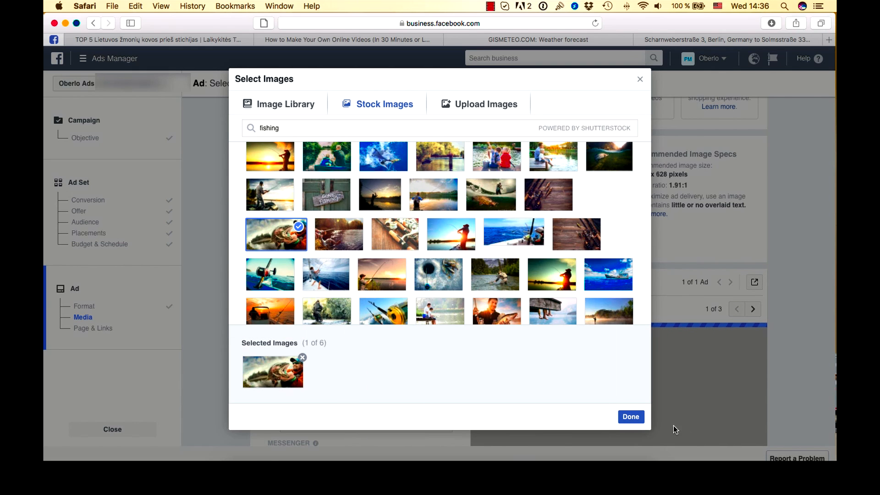
{"action": "left_click", "coordinate": [631, 417]}
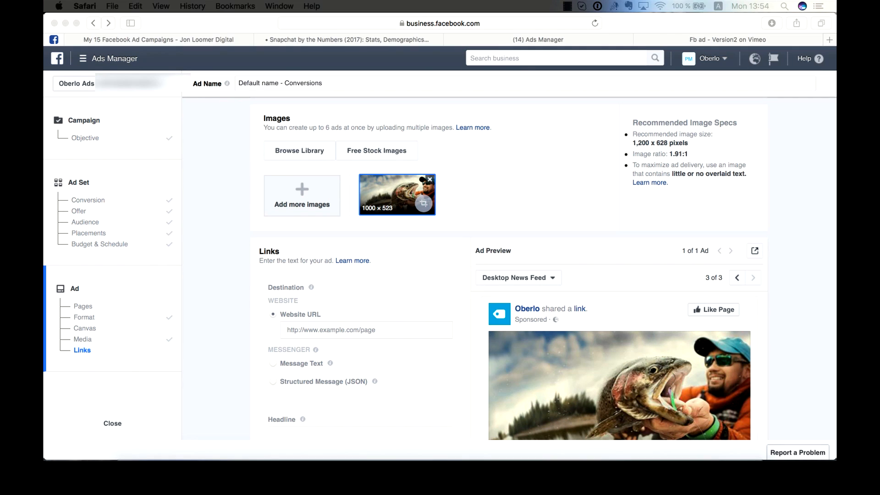
{"action": "left_click", "coordinate": [369, 330]}
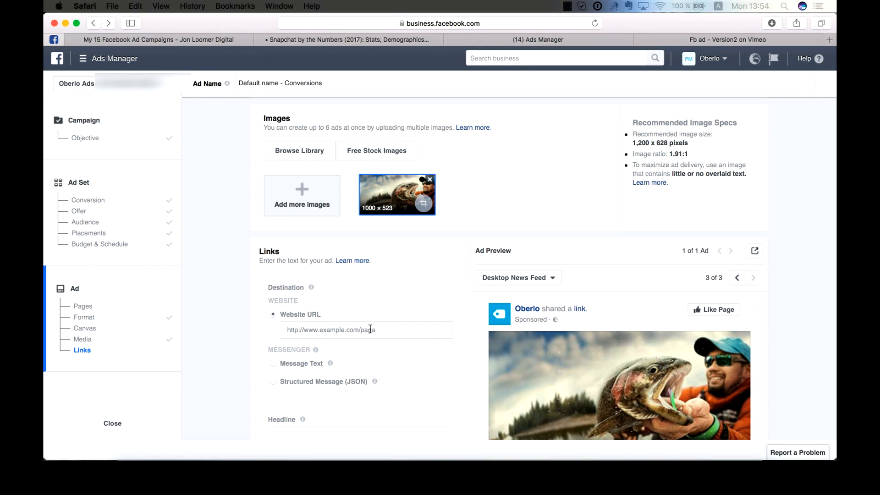
{"action": "type", "text": "https://www.fishin.com"}
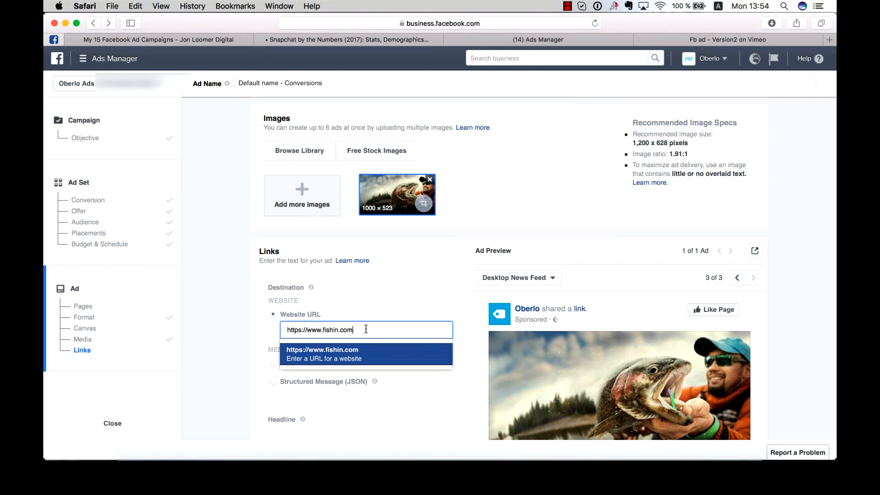
{"action": "left_click", "coordinate": [343, 403]}
{"action": "scroll", "coordinate": [356, 385], "scroll_direction": "down", "scroll_amount": 3}
{"action": "scroll", "coordinate": [355, 384], "scroll_direction": "down", "scroll_amount": 3}
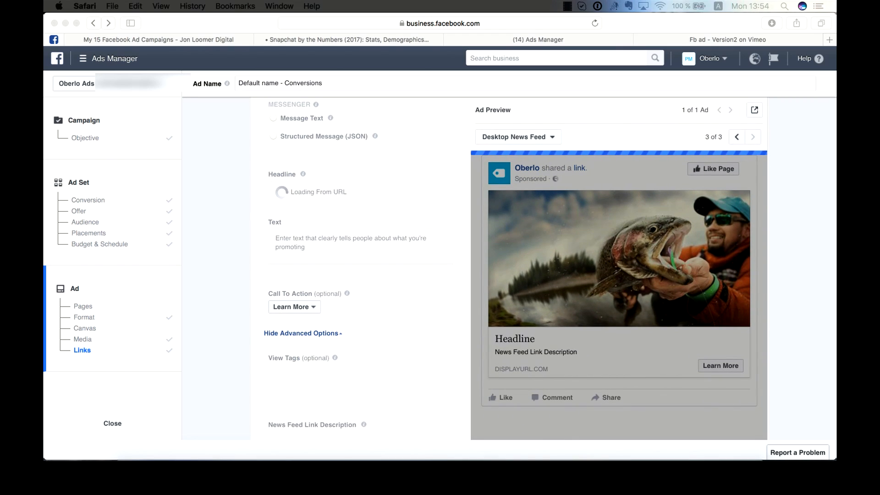
- Replace the headline with "FishIn - Fishing equipment from amateur to professional"
{"action": "left_click", "coordinate": [354, 186]}
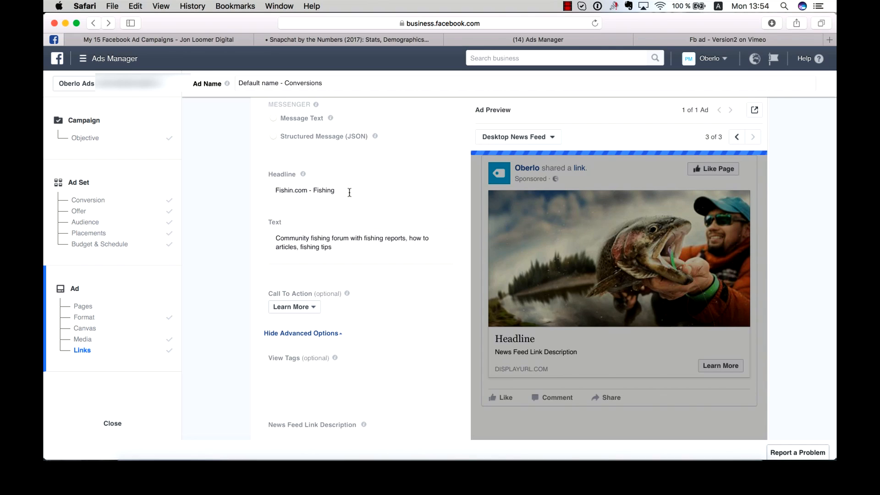
{"action": "triple_click", "coordinate": [349, 192]}
{"action": "type", "text": "FishIn - Fishing equipment from amateur to professional"}
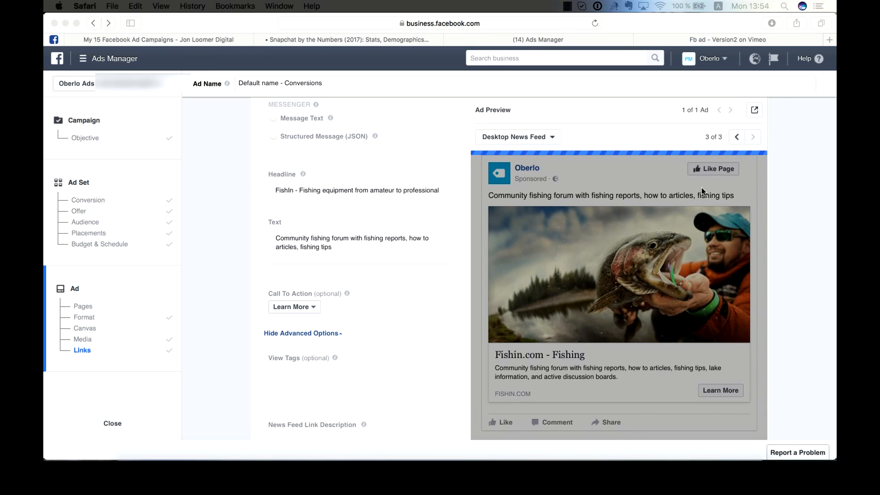
- Replace the ad text with "Getting ready for the new fishing season? We have the best equipment at 20% lower prices than anywhere else!"
{"action": "left_click", "coordinate": [344, 247]}
{"action": "left_click_drag", "start_coordinate": [333, 248], "coordinate": [254, 225]}
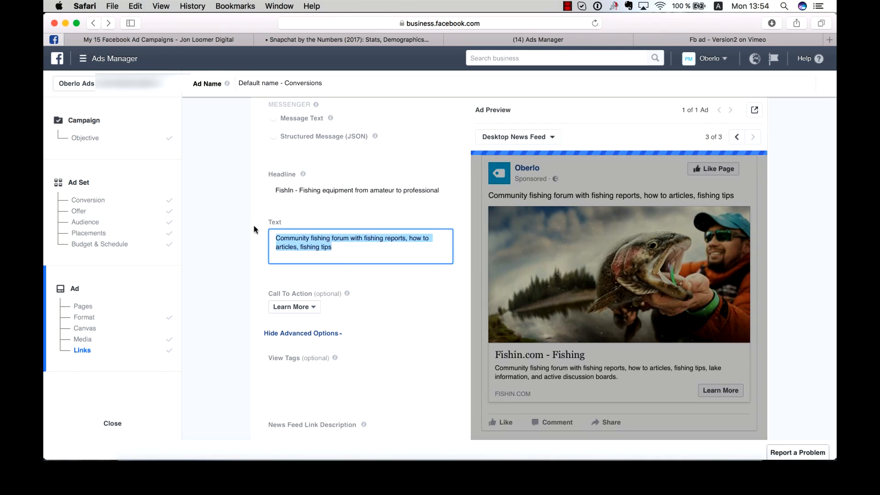
{"action": "type", "text": "Getting ready for the new fishing season? We have the best equipment at 20% lower prices than anywhere else!"}
{"action": "key", "text": "super+Tab"}
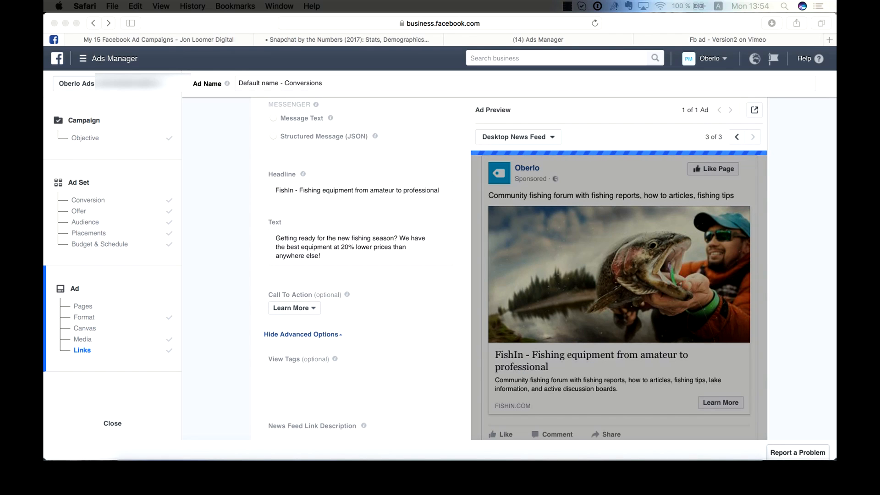
- Paste the News Feed link description offering fishing equipment from all top brands, rods, reels and baits
{"action": "scroll", "coordinate": [394, 296], "scroll_direction": "down", "scroll_amount": 8}
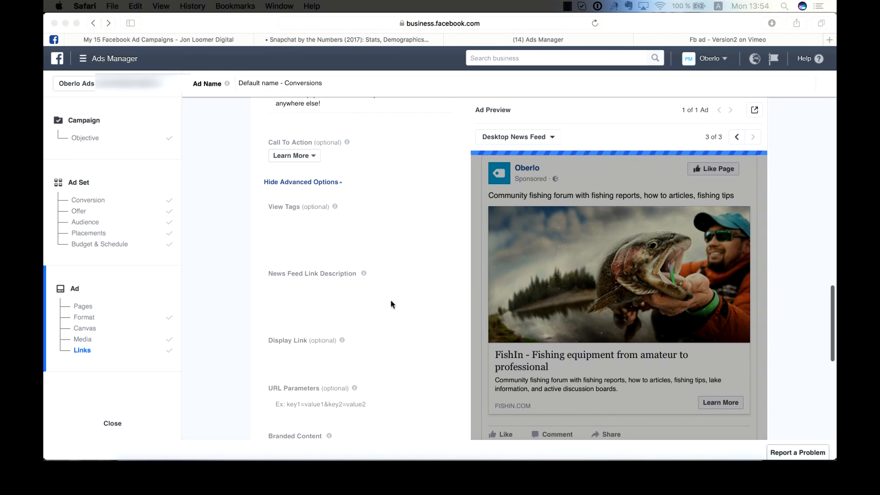
{"action": "left_click", "coordinate": [300, 246]}
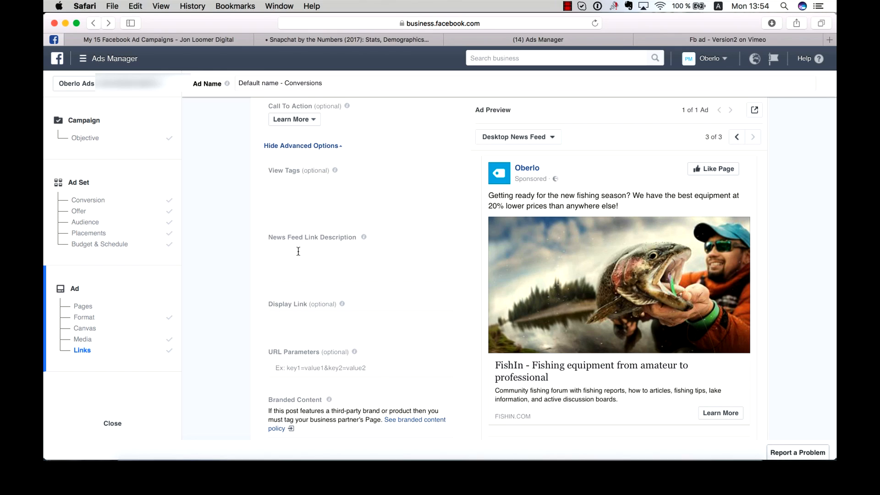
{"action": "left_click", "coordinate": [301, 246]}
{"action": "type", "text": "We’re happy to offer you fishing equipment from all top brands. FishIn gives you a huge variety of different fishing rods, reels, baits and many more."}
{"action": "scroll", "coordinate": [437, 283], "scroll_direction": "down", "scroll_amount": 10}
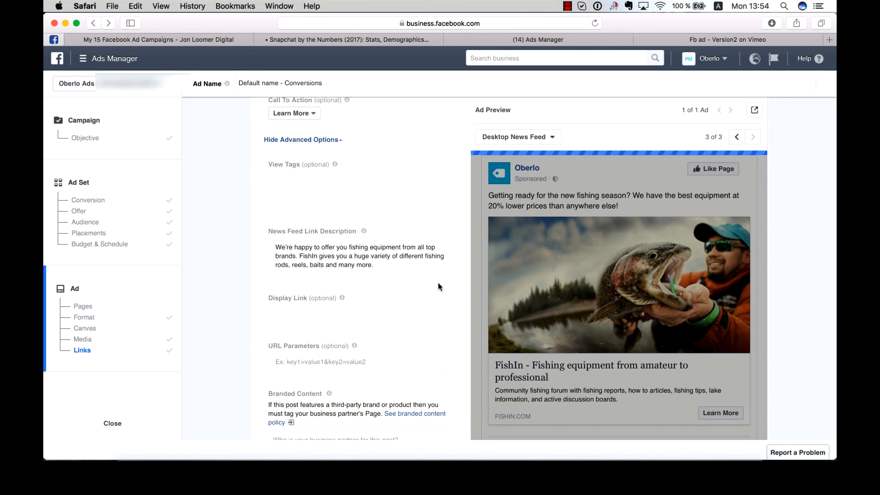
- Open the order review and rename the ad as "test a"
{"action": "left_click", "coordinate": [666, 371]}
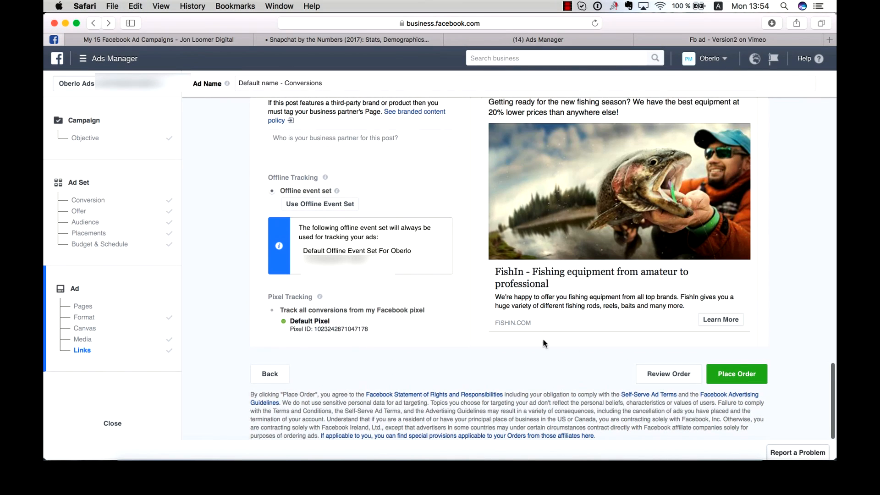
{"action": "scroll", "coordinate": [430, 380], "scroll_direction": "down", "scroll_amount": 2}
{"action": "left_click", "coordinate": [434, 334]}
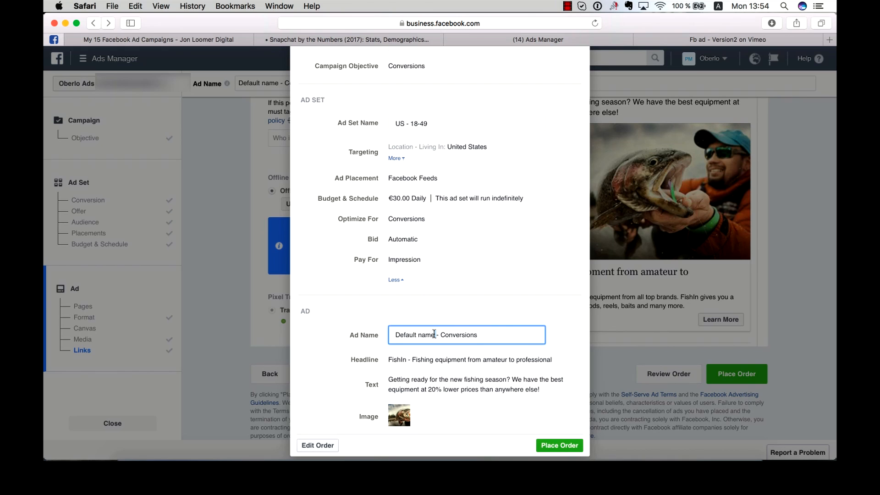
{"action": "type", "text": "test ad"}
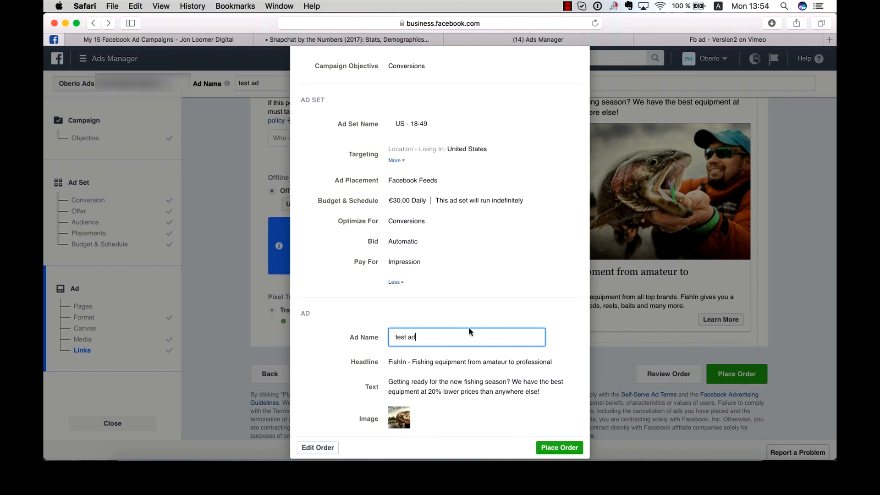
- Place the order and continue past the order confirmation
{"action": "left_click", "coordinate": [556, 448]}
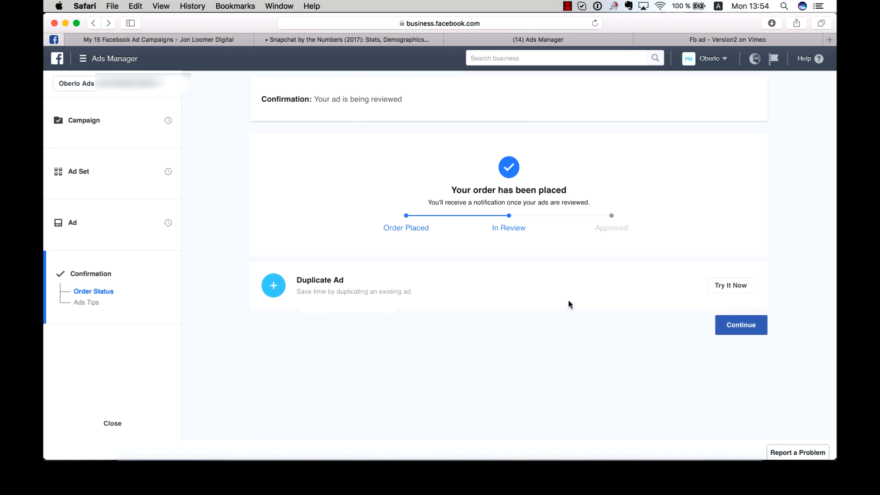
{"action": "left_click", "coordinate": [734, 327]}
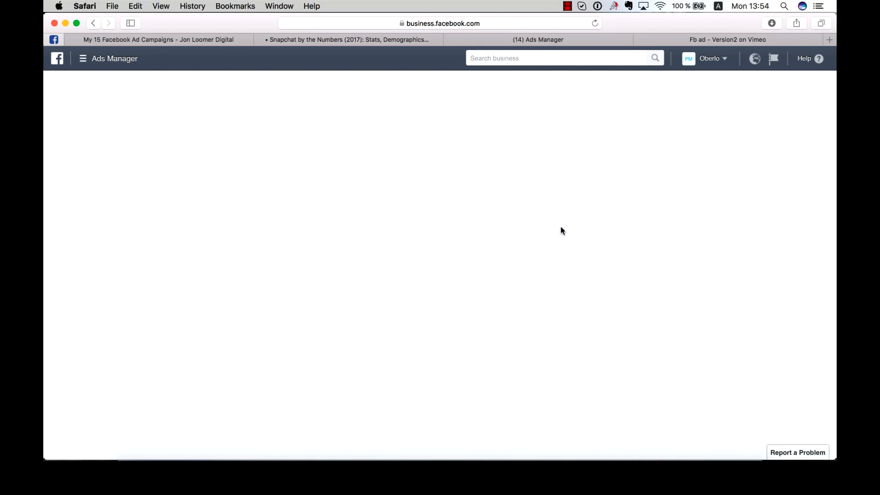